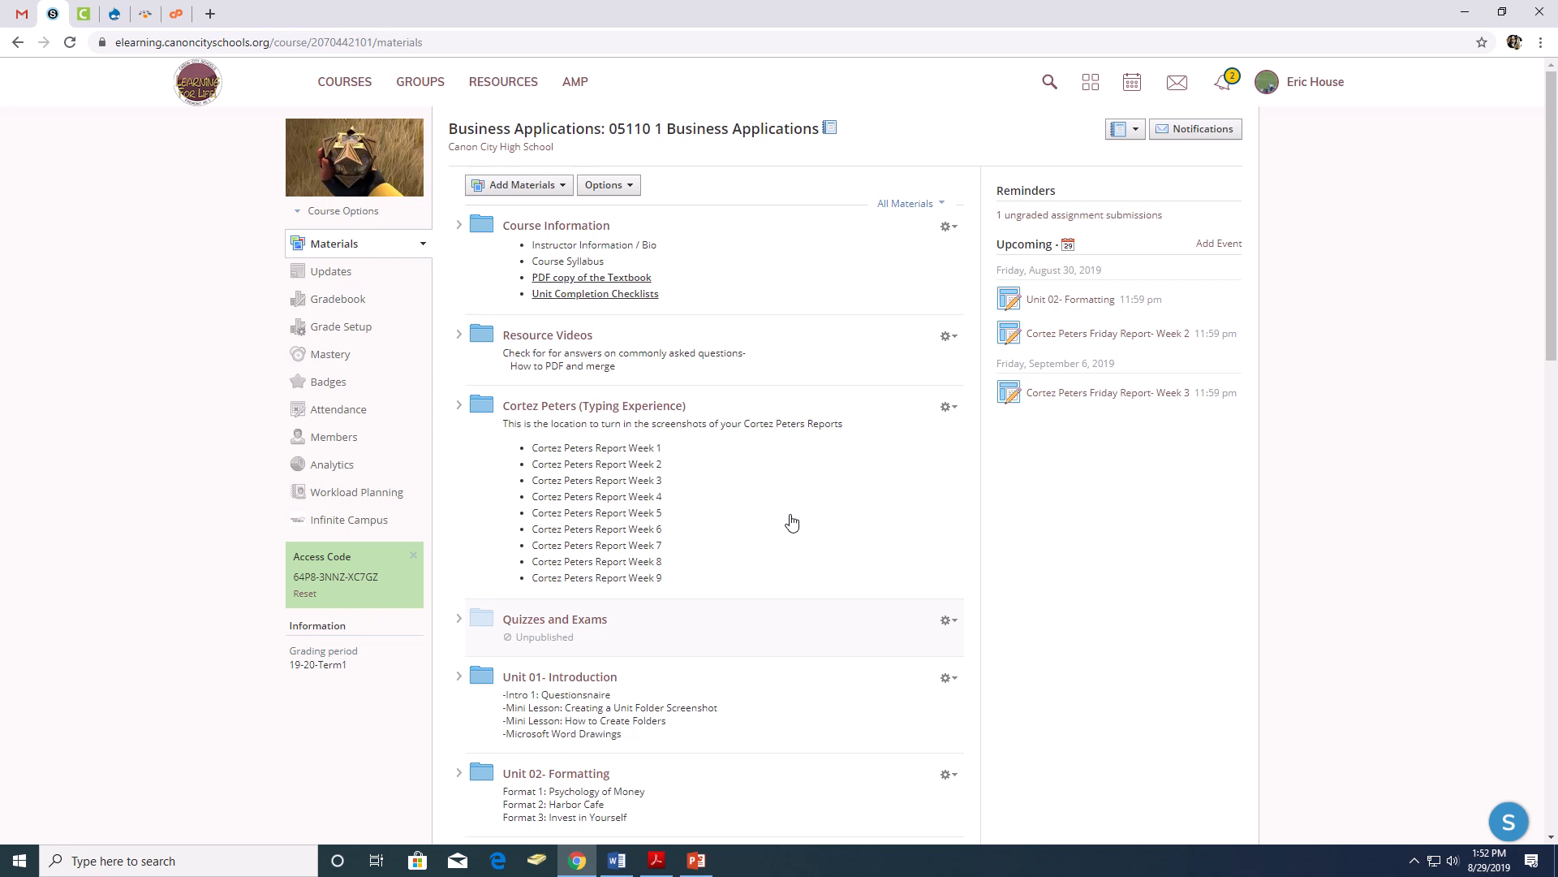
- Create a blank Google Docs document and title it "PBL 1 - " followed by the letter recipient's surname
click(213, 15)
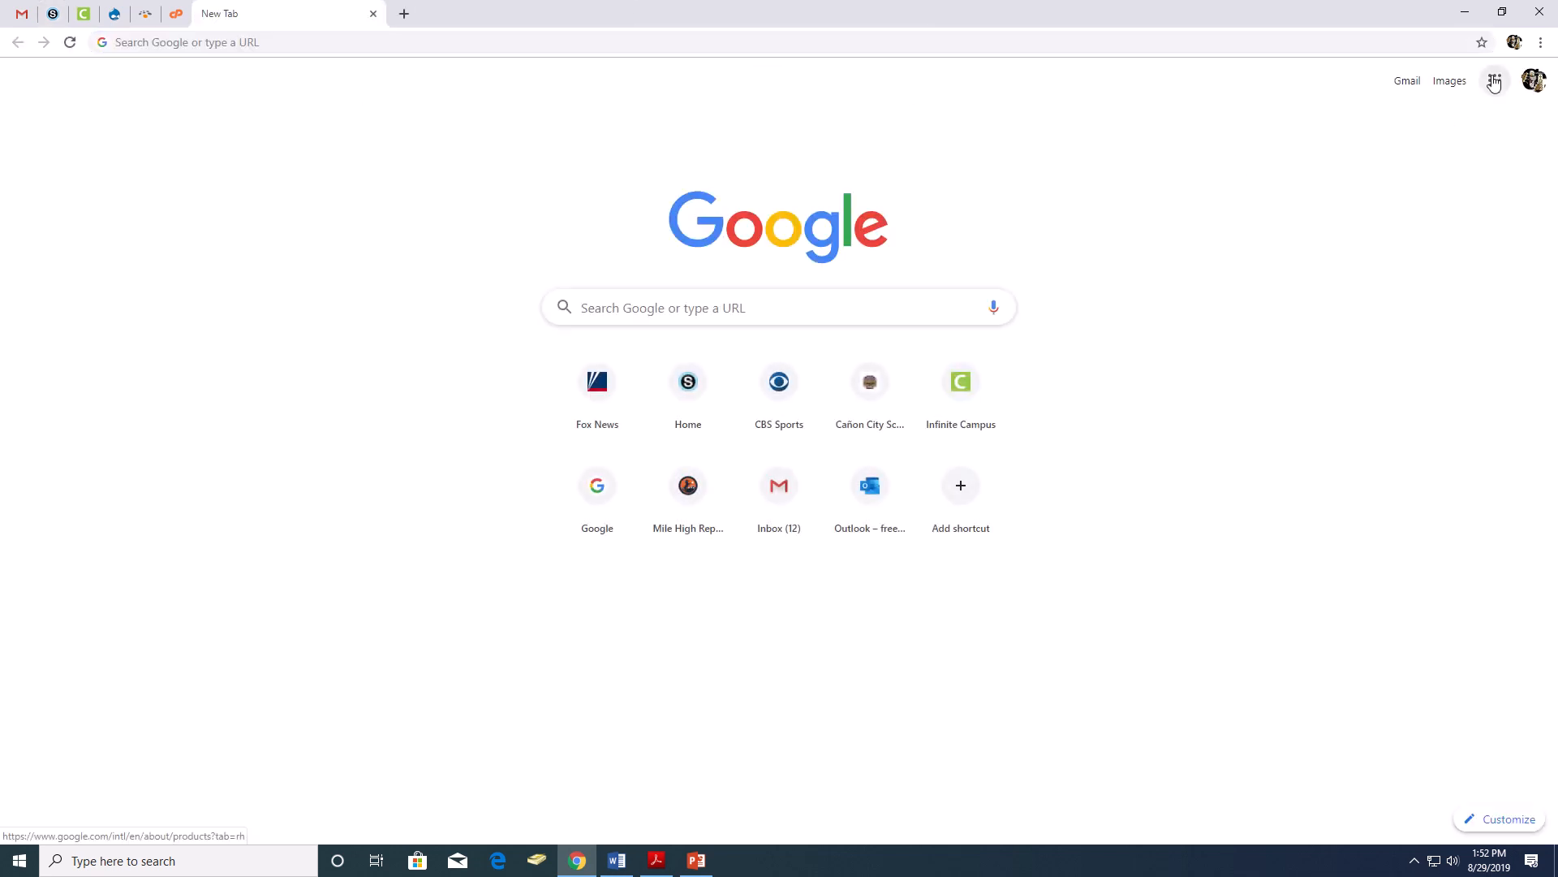
click(1494, 83)
click(1490, 252)
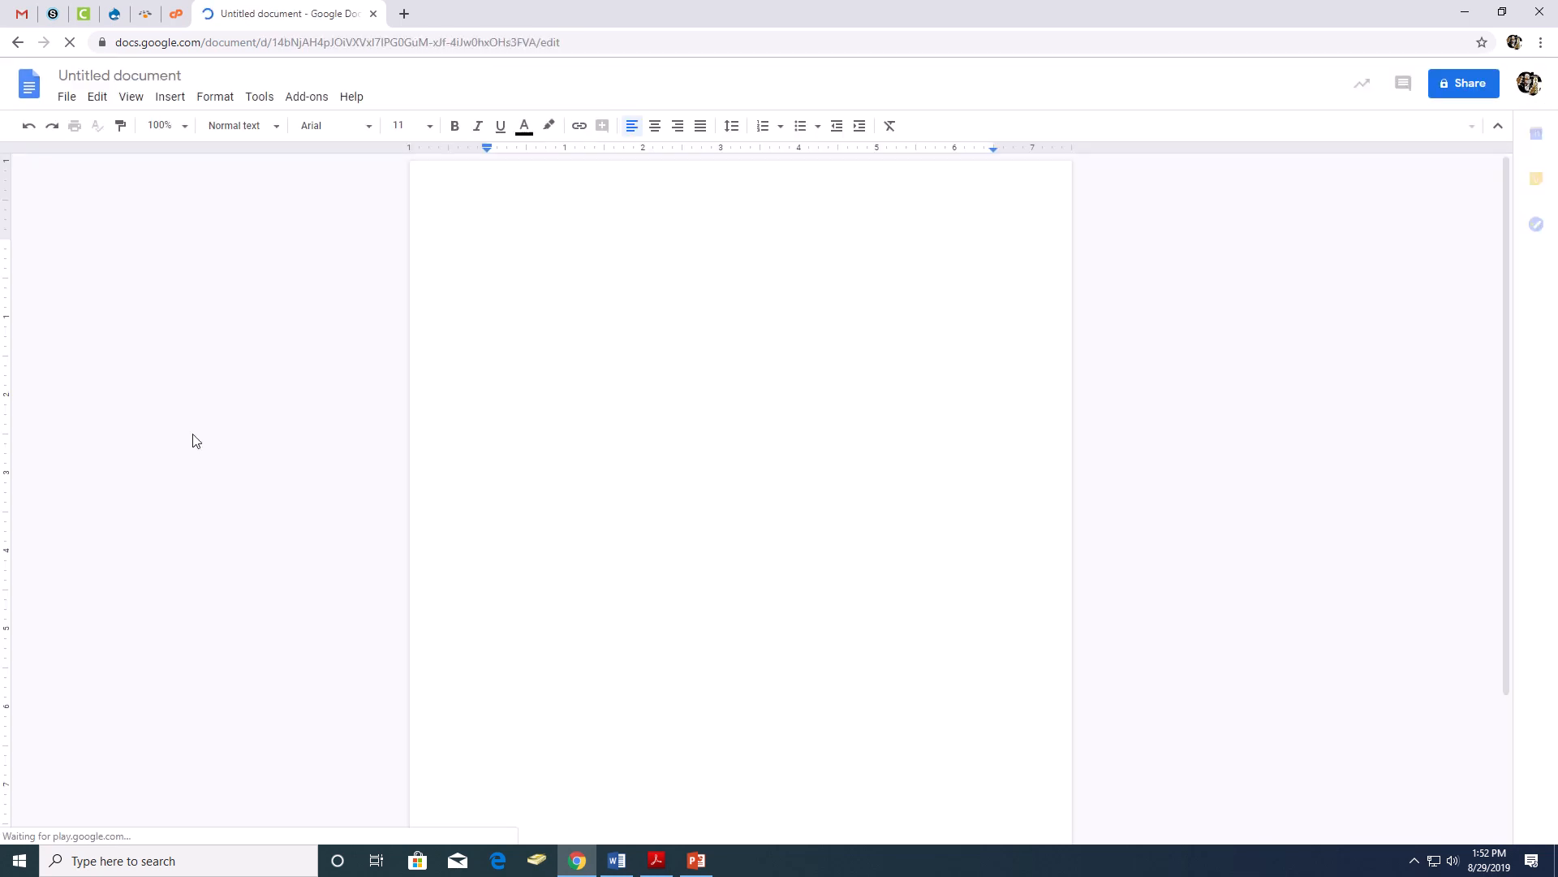
click(143, 75)
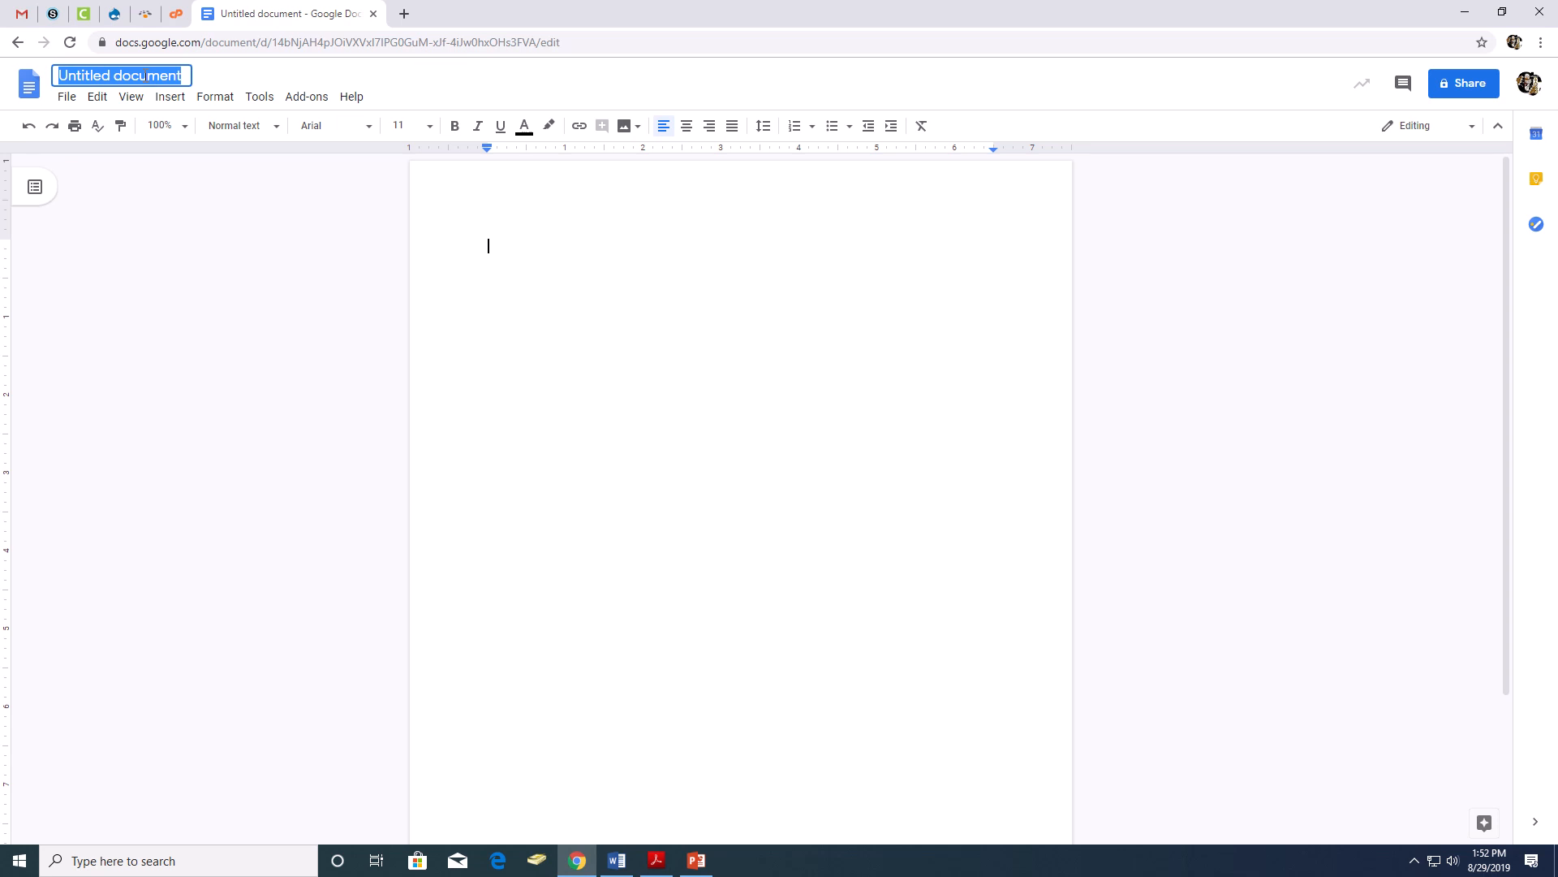
text(PBL)
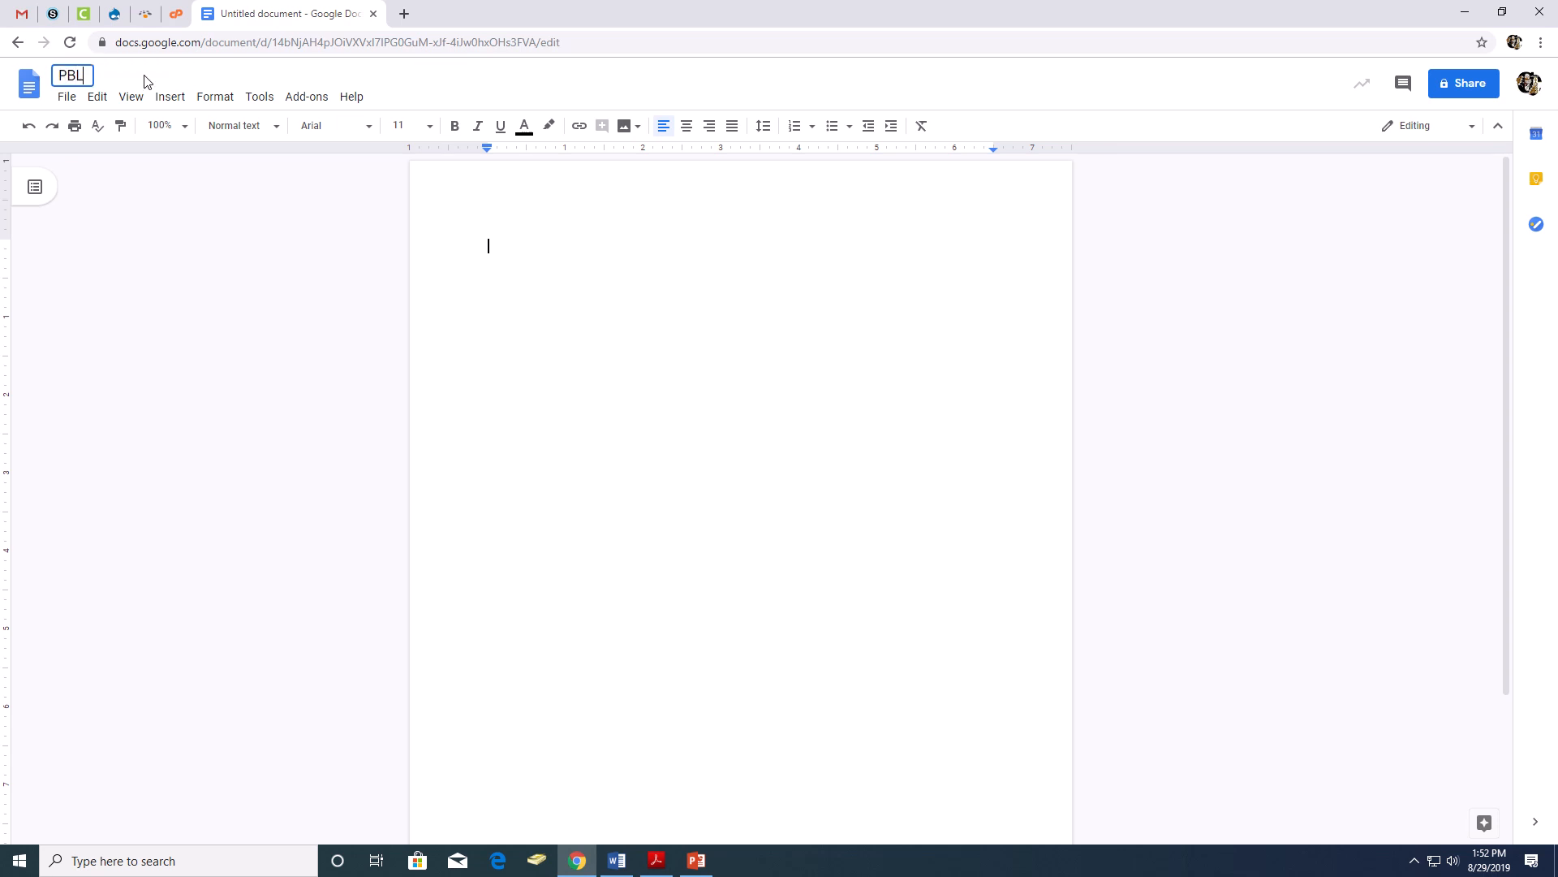
text( 1 - Simms)
click(481, 240)
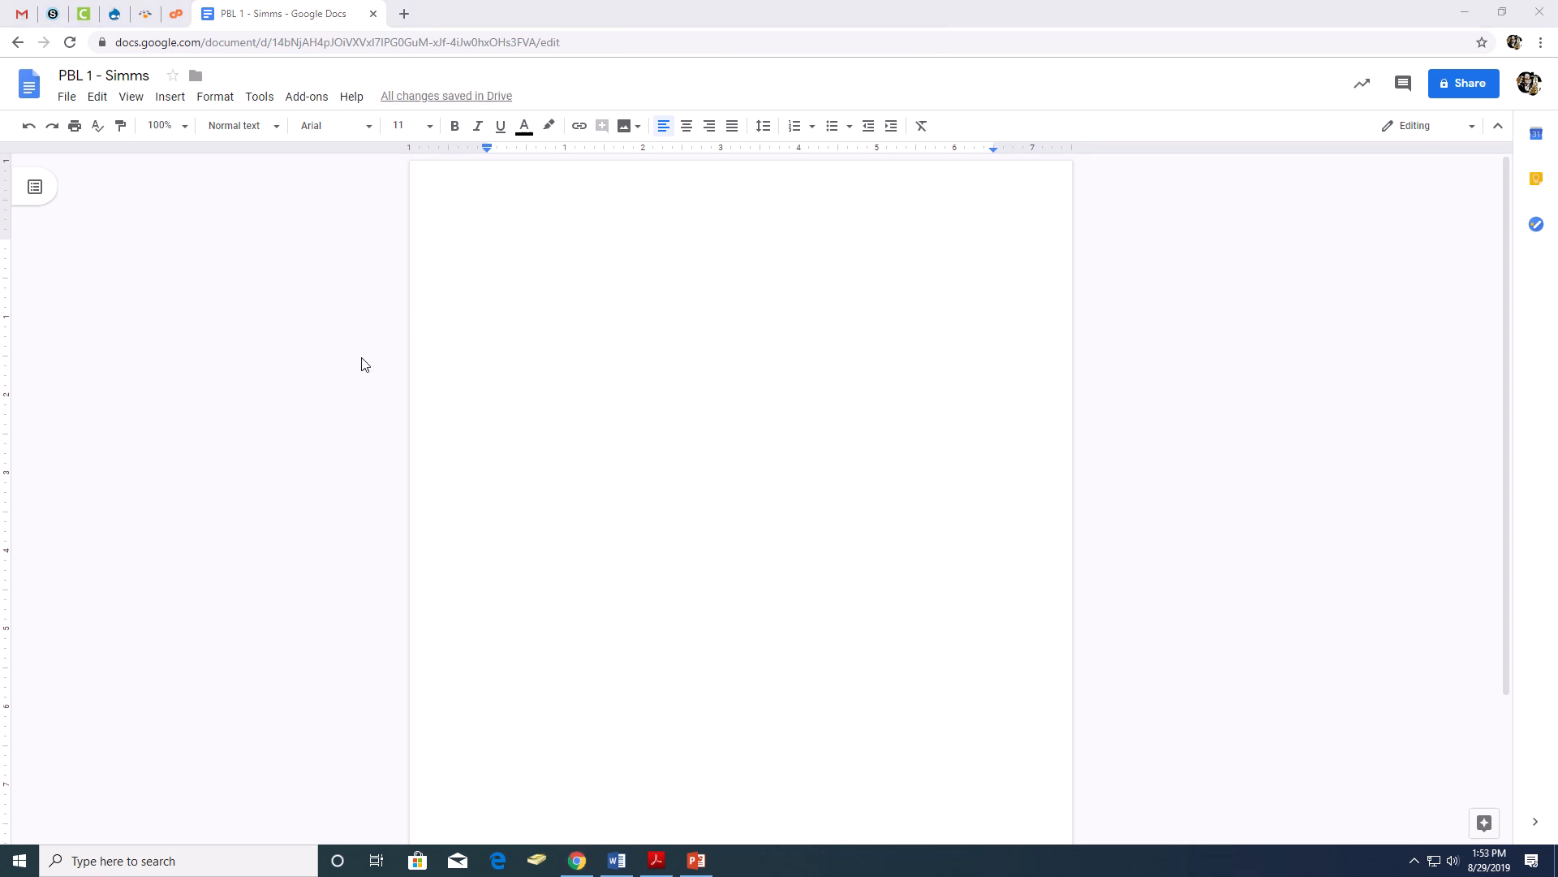
- Switch to the Schoology course and open the PBL 1 PDF in the Unit 03- PBL folder
click(53, 15)
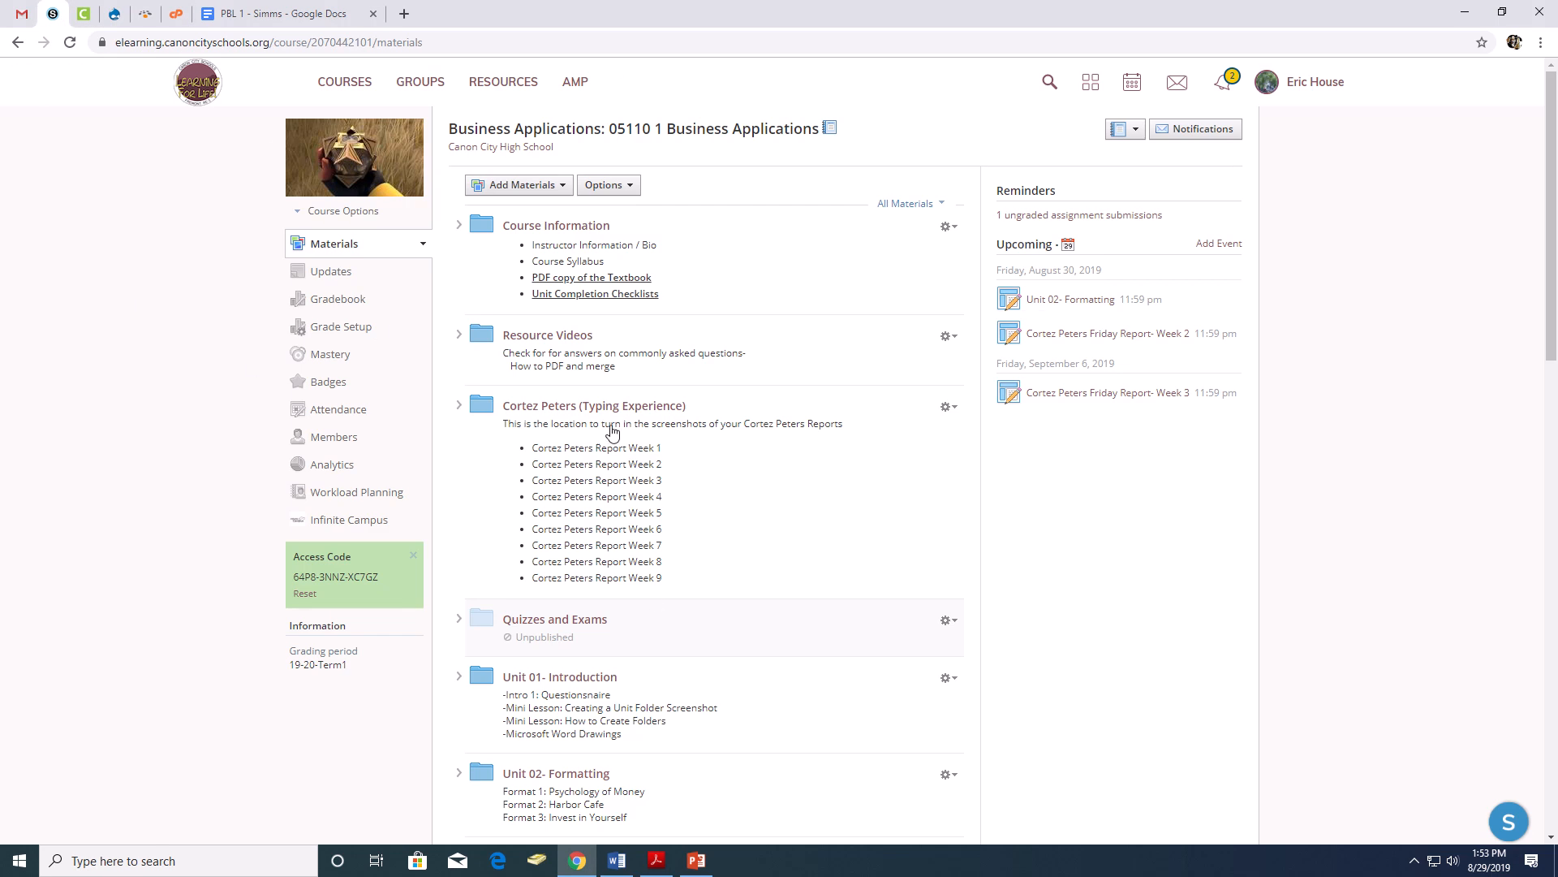
scroll(612, 431, down, 4)
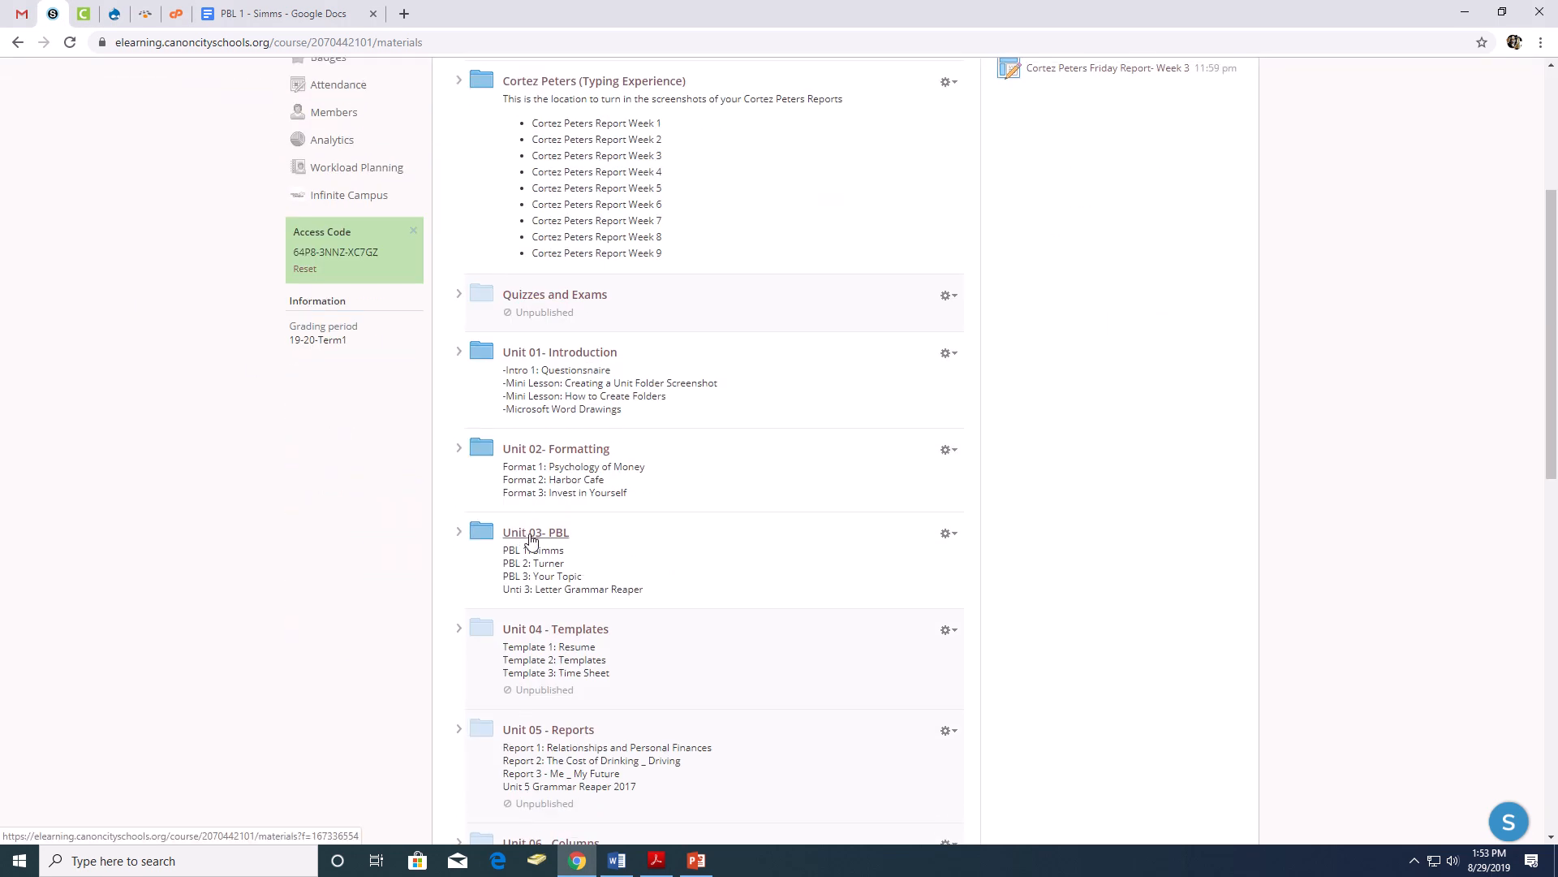
click(530, 536)
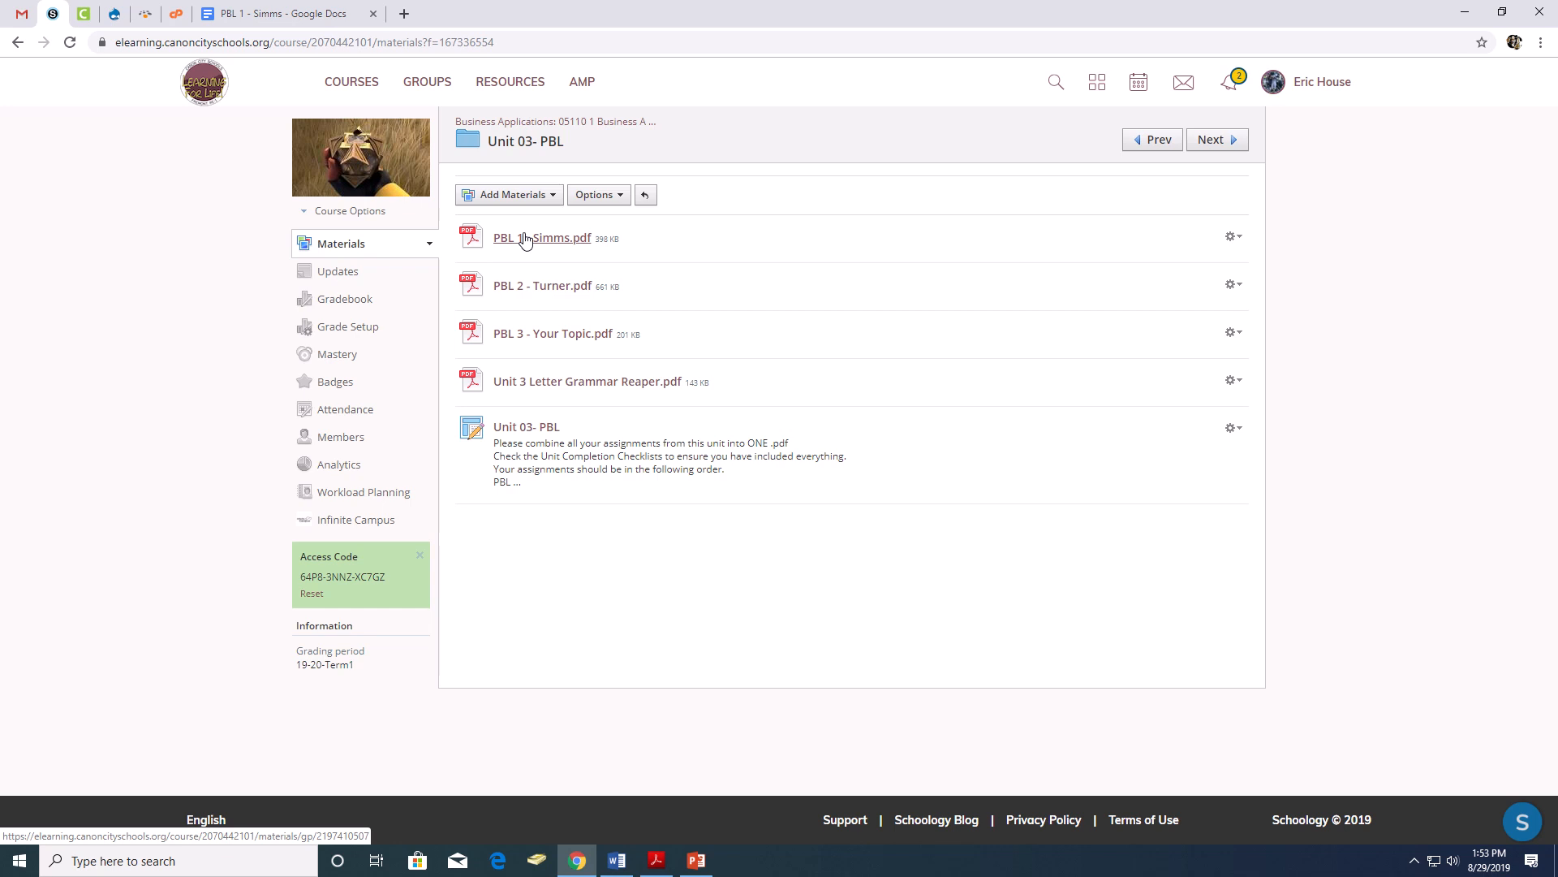
click(573, 240)
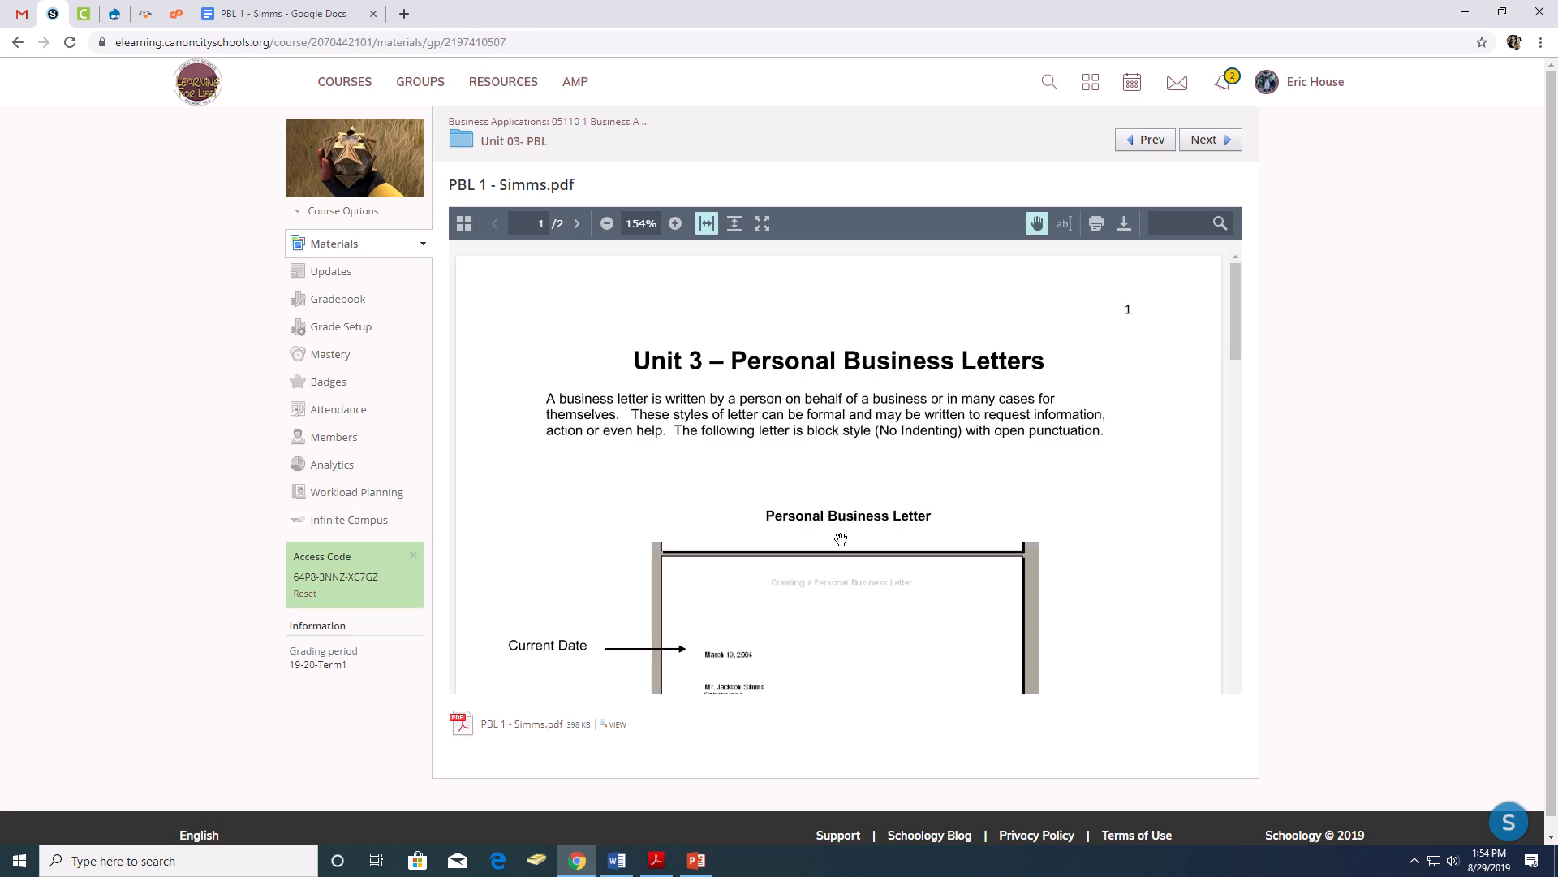
- Examine the labelled parts of the sample personal business letter on the PDF's first page
scroll(843, 520, down, 1)
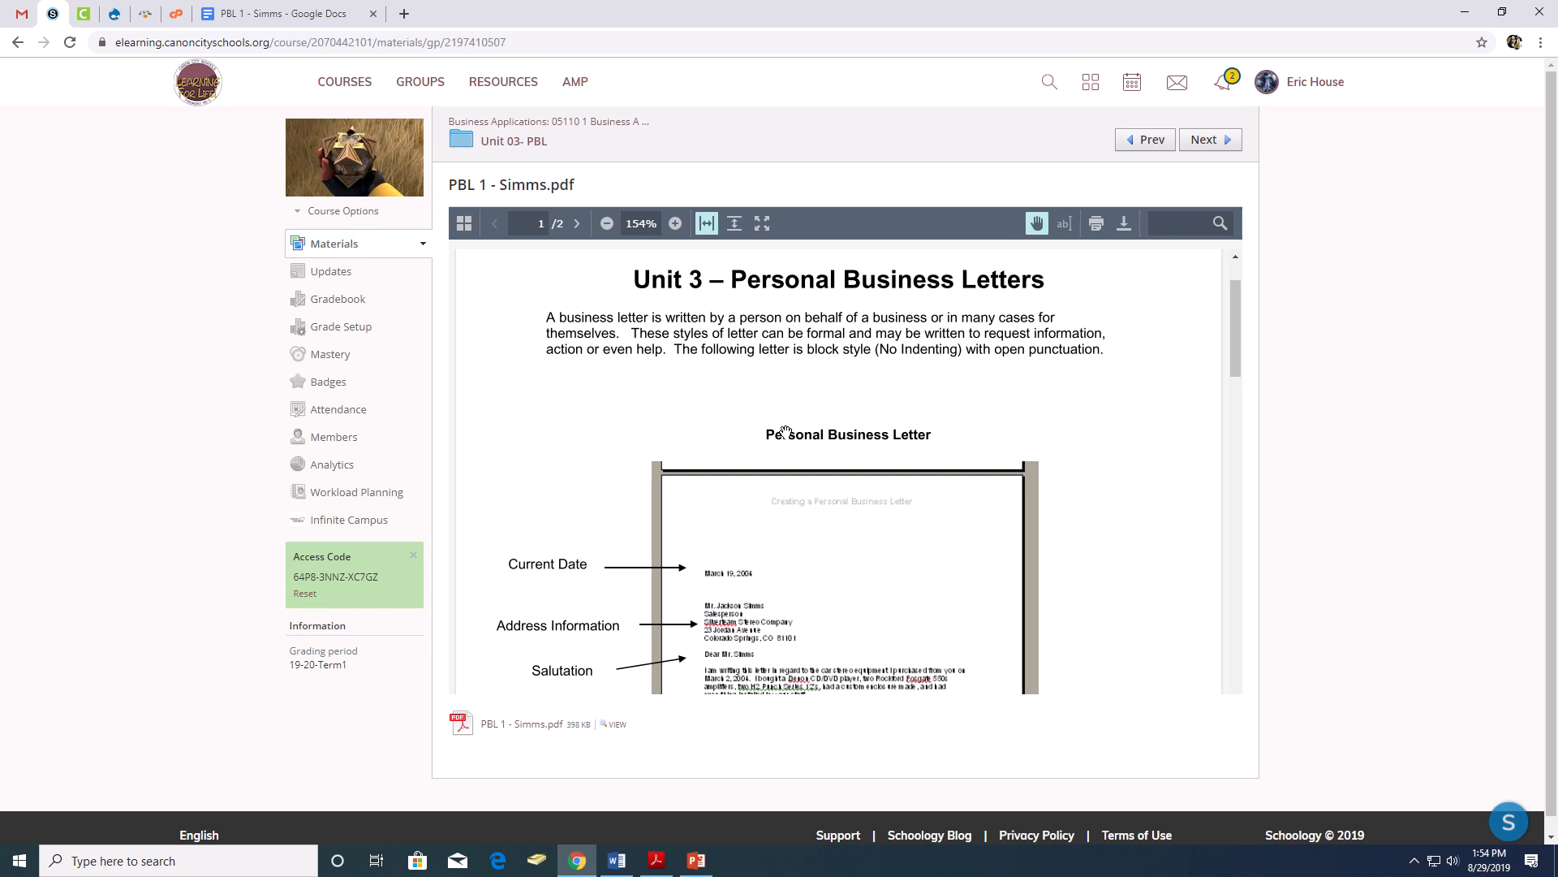
scroll(876, 453, down, 3)
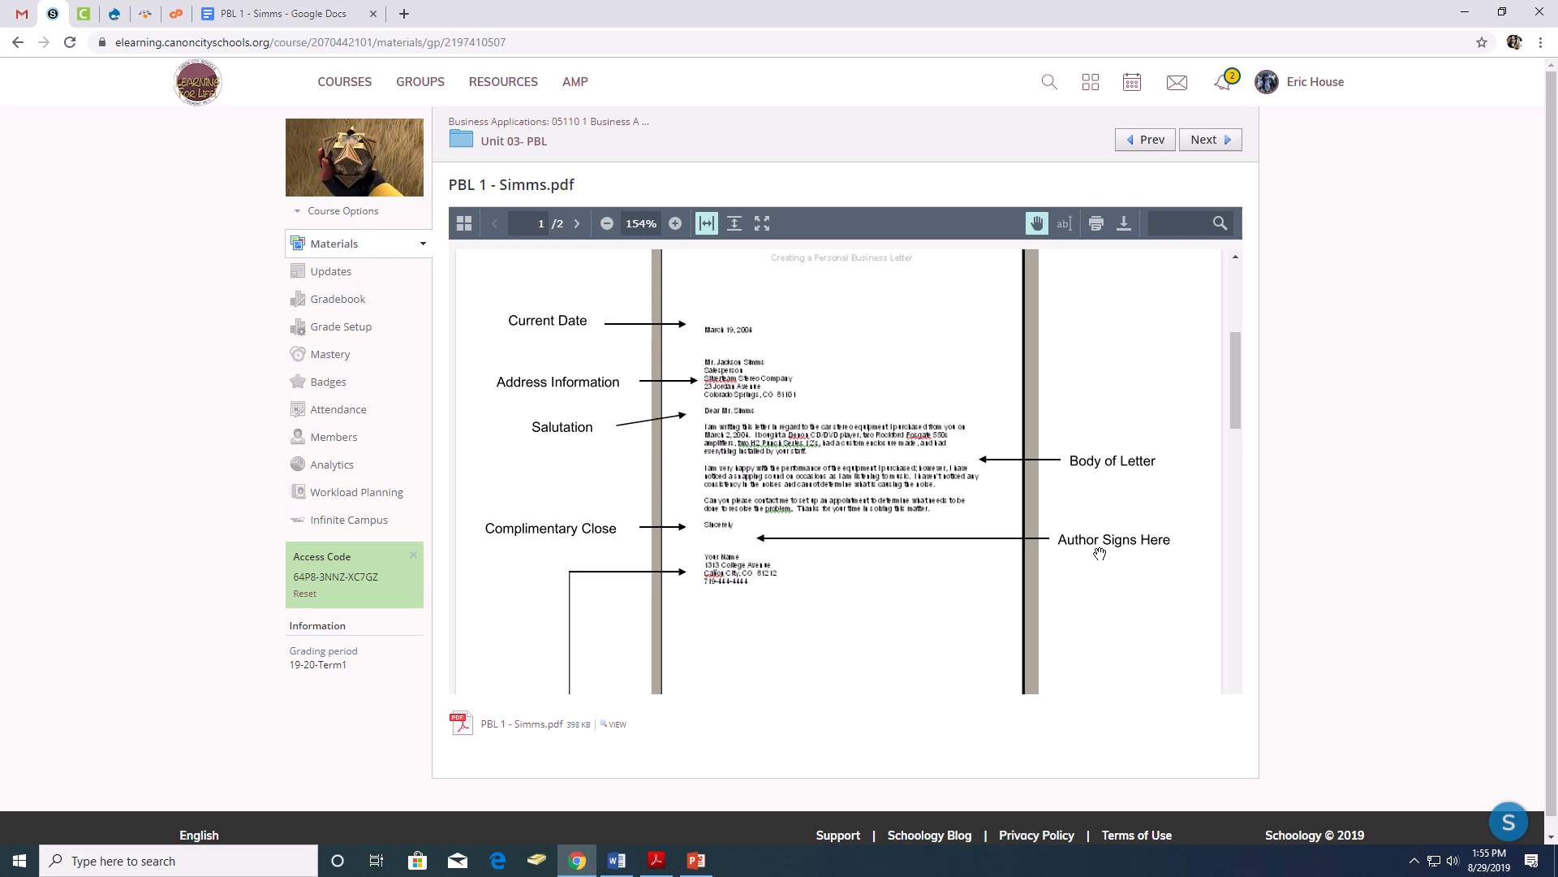
scroll(1096, 568, down, 3)
scroll(1090, 546, up, 2)
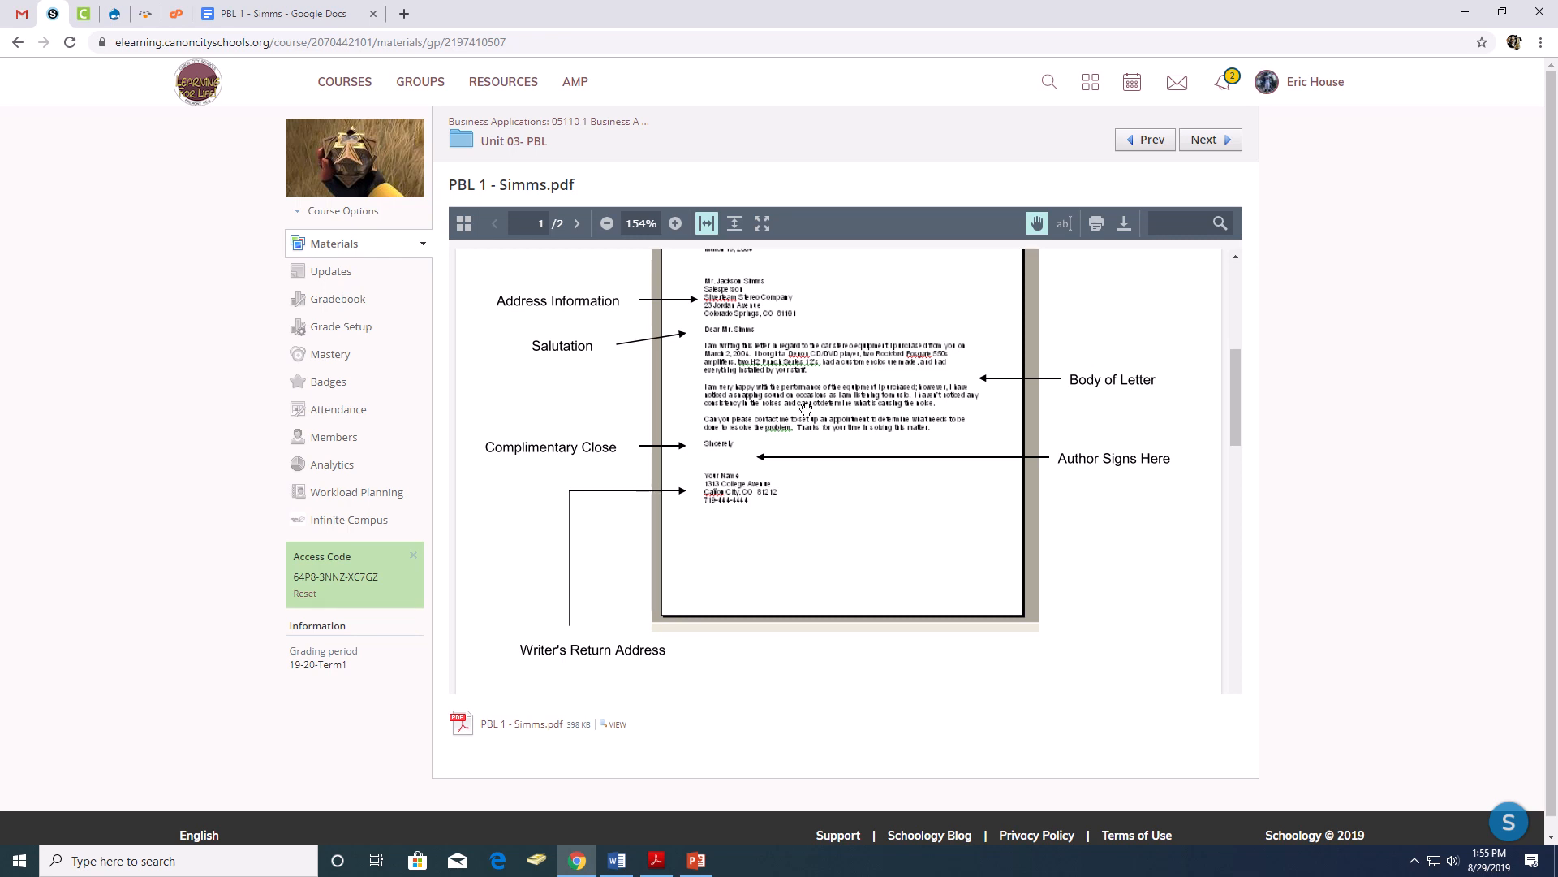
scroll(852, 373, up, 1)
scroll(851, 374, up, 1)
scroll(852, 373, down, 4)
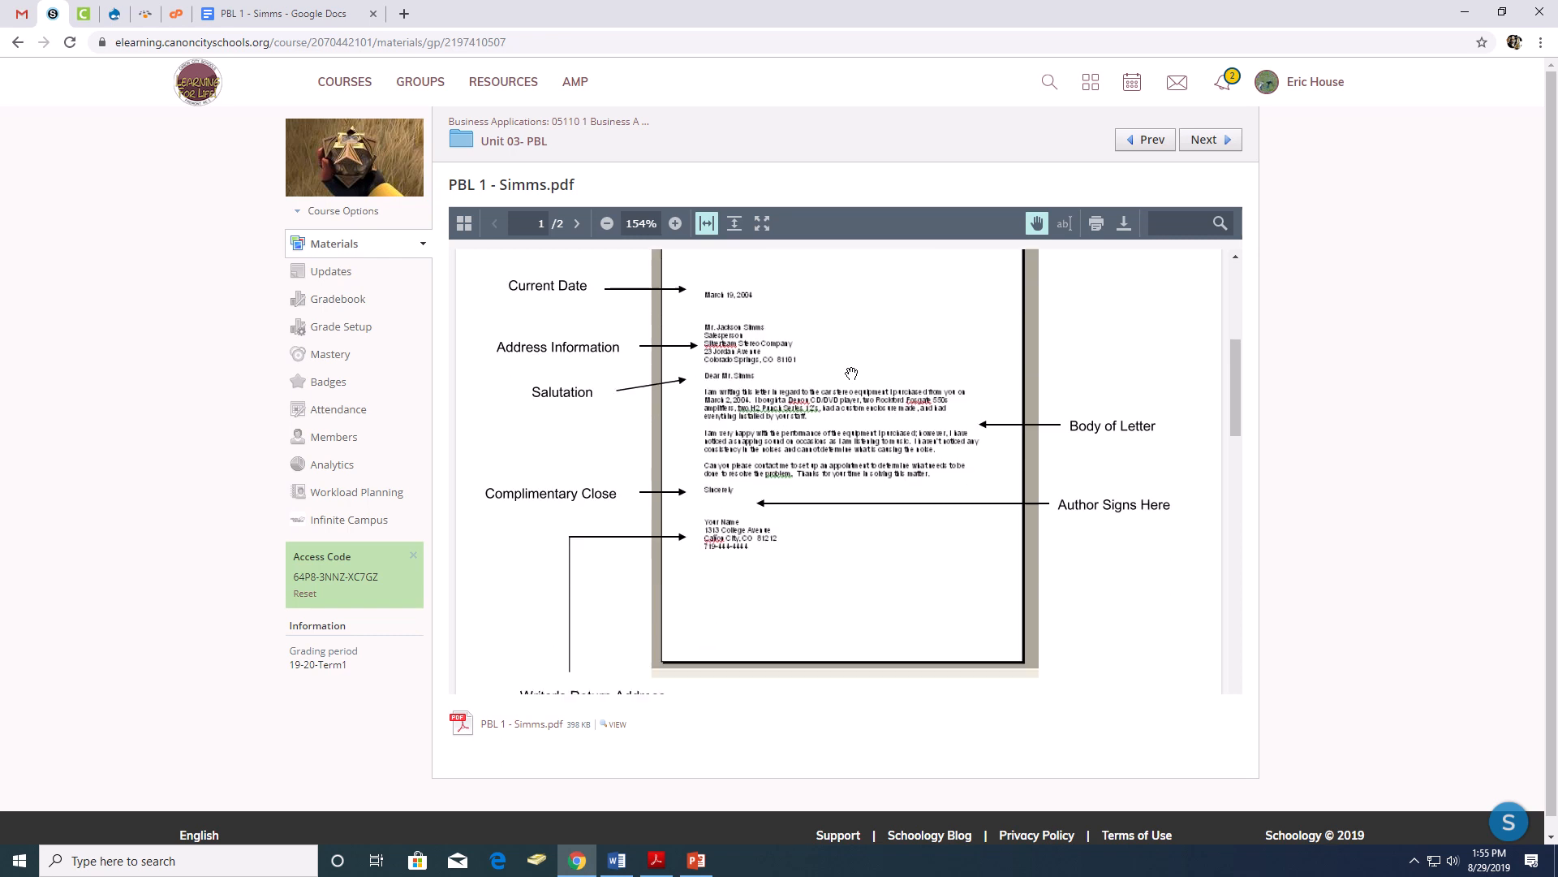
- Read the instructions, line spacing and full text of the letter to copy on the PDF's second page
scroll(852, 373, down, 5)
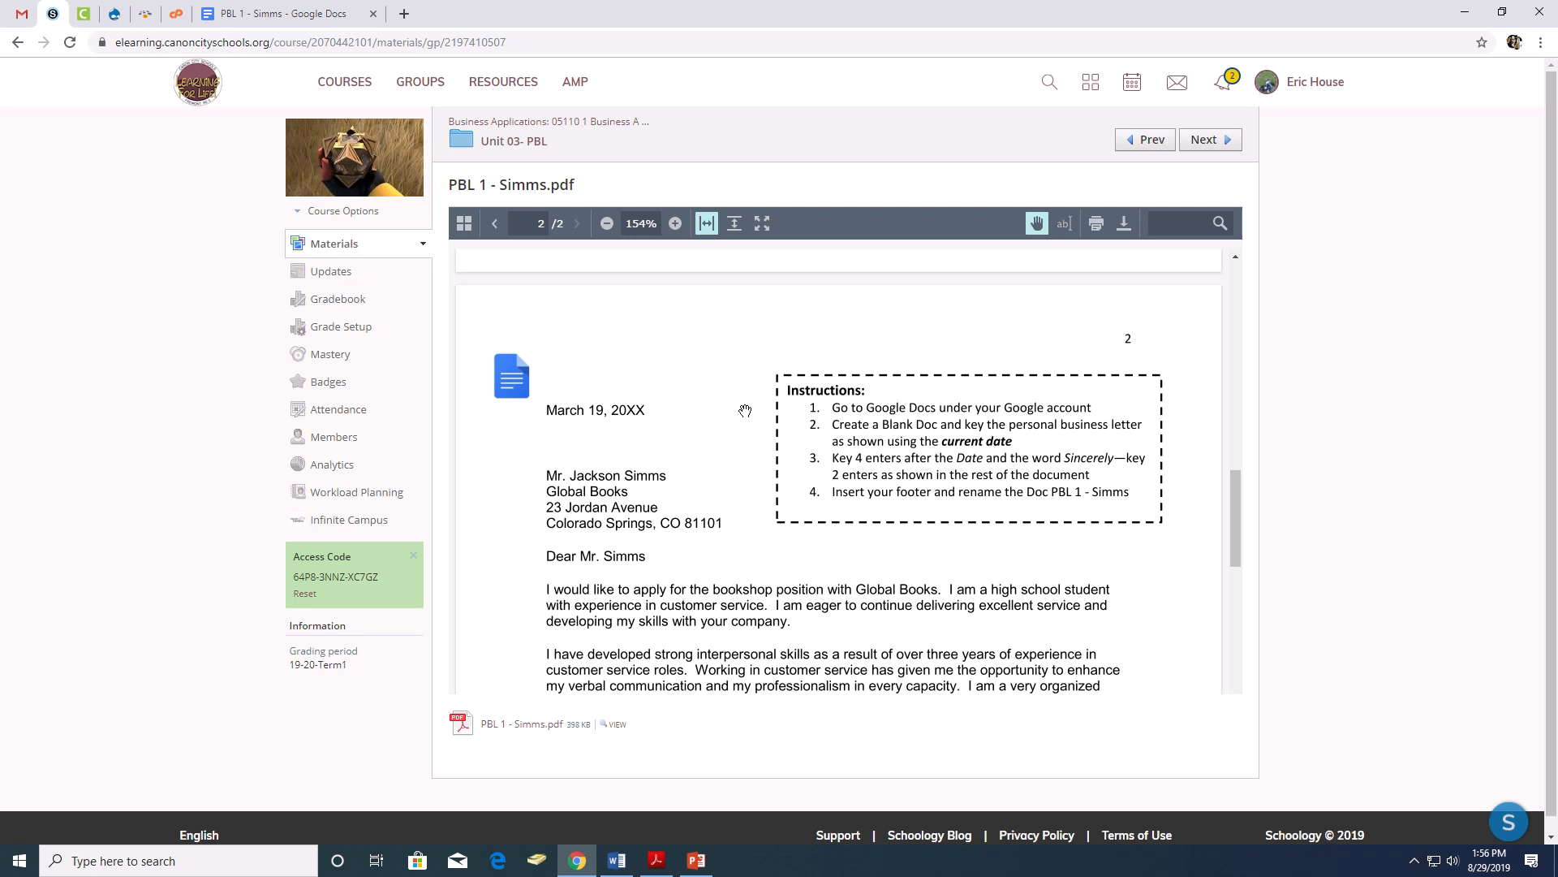
scroll(689, 592, down, 3)
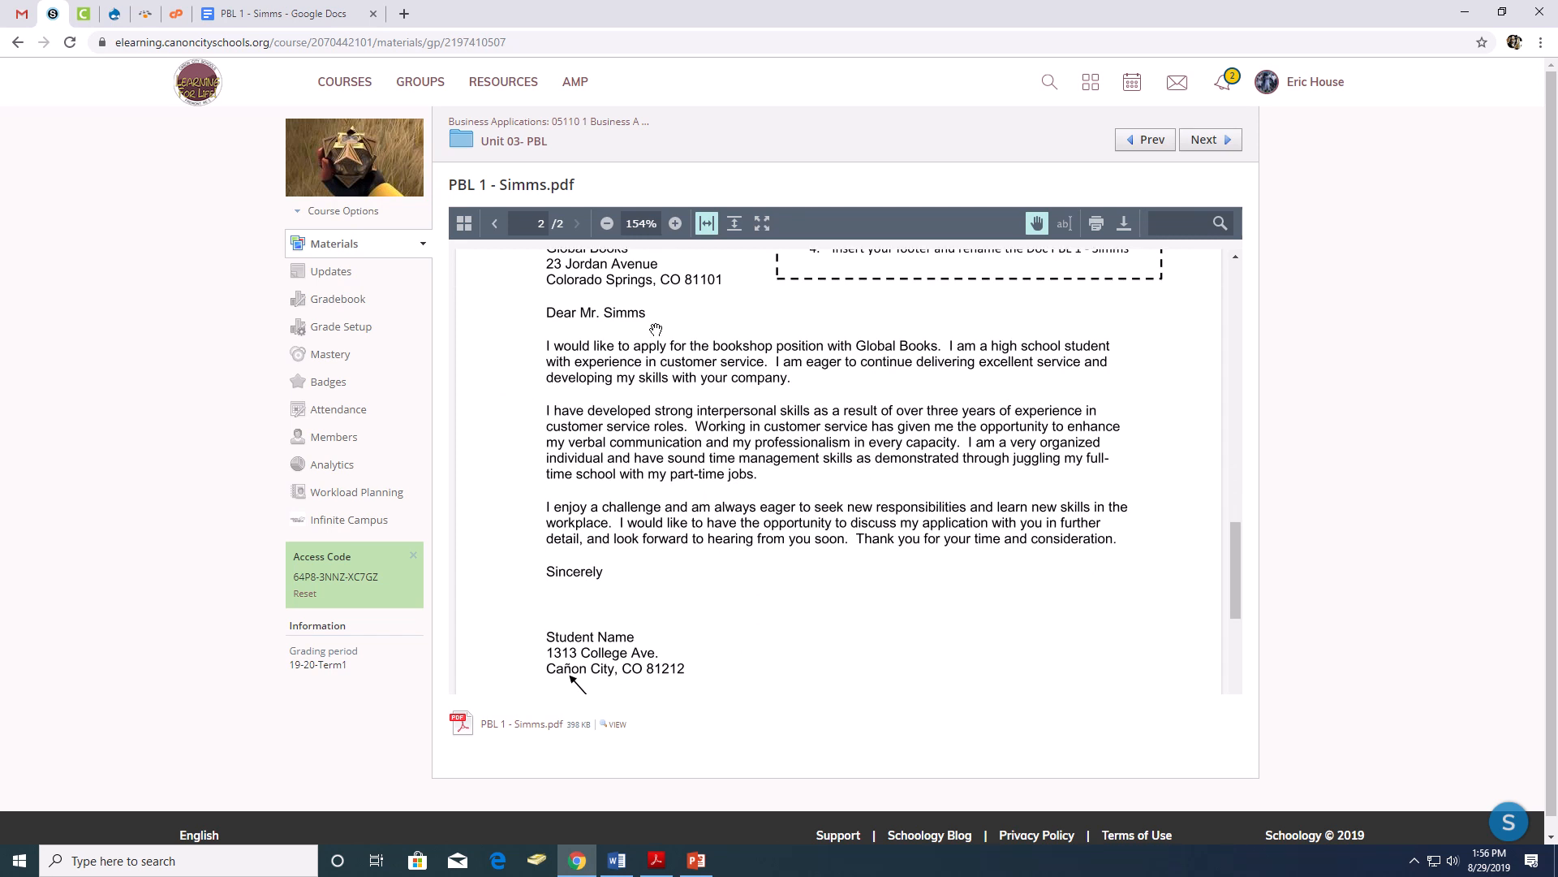
scroll(632, 390, up, 1)
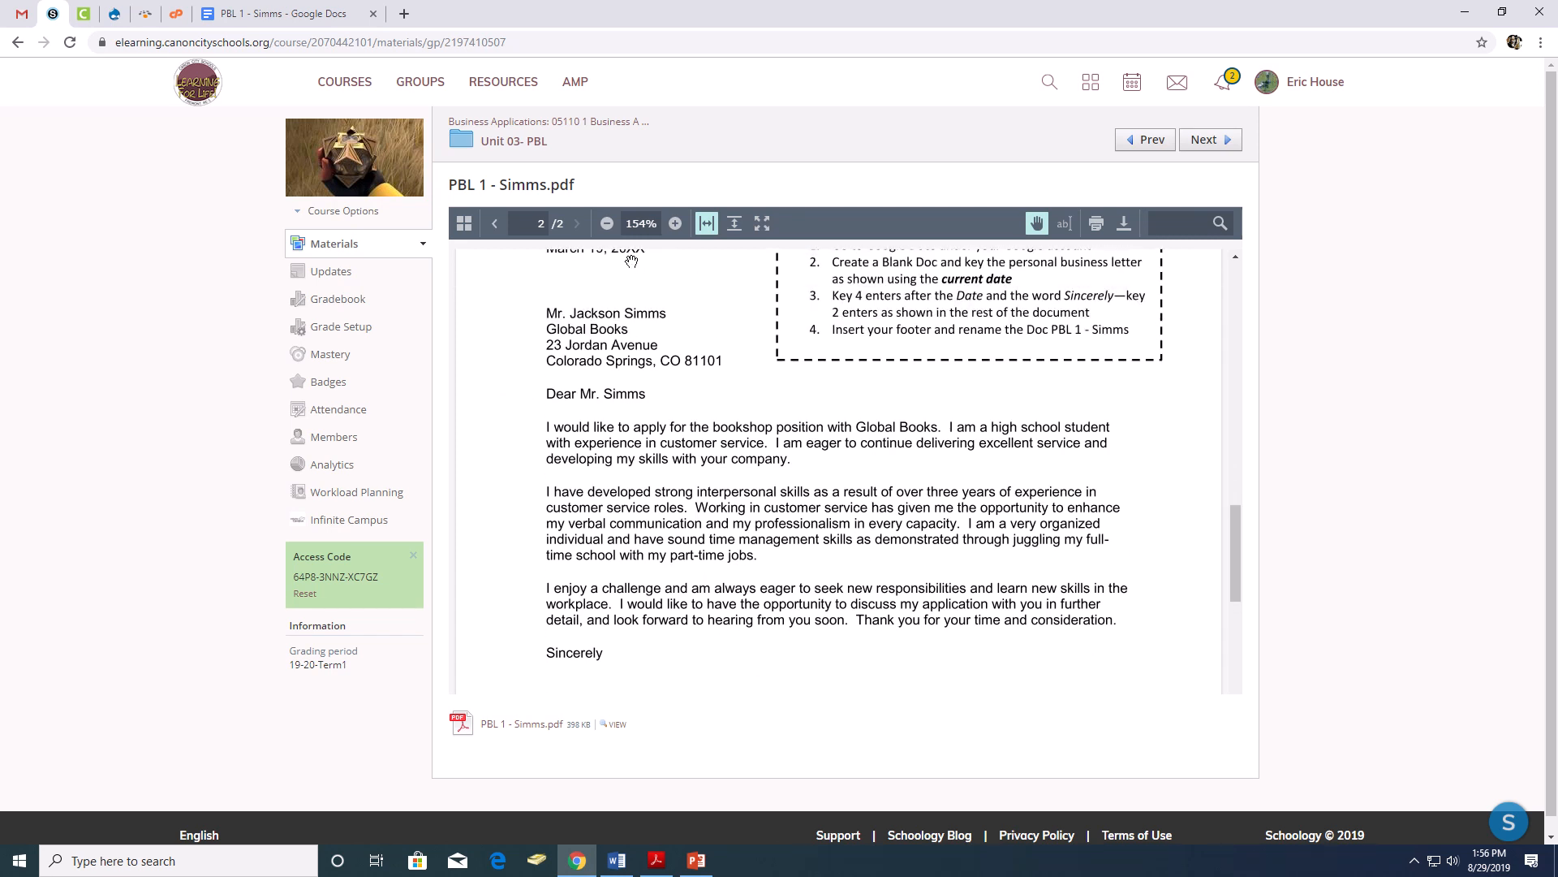
scroll(640, 358, down, 2)
scroll(651, 404, down, 1)
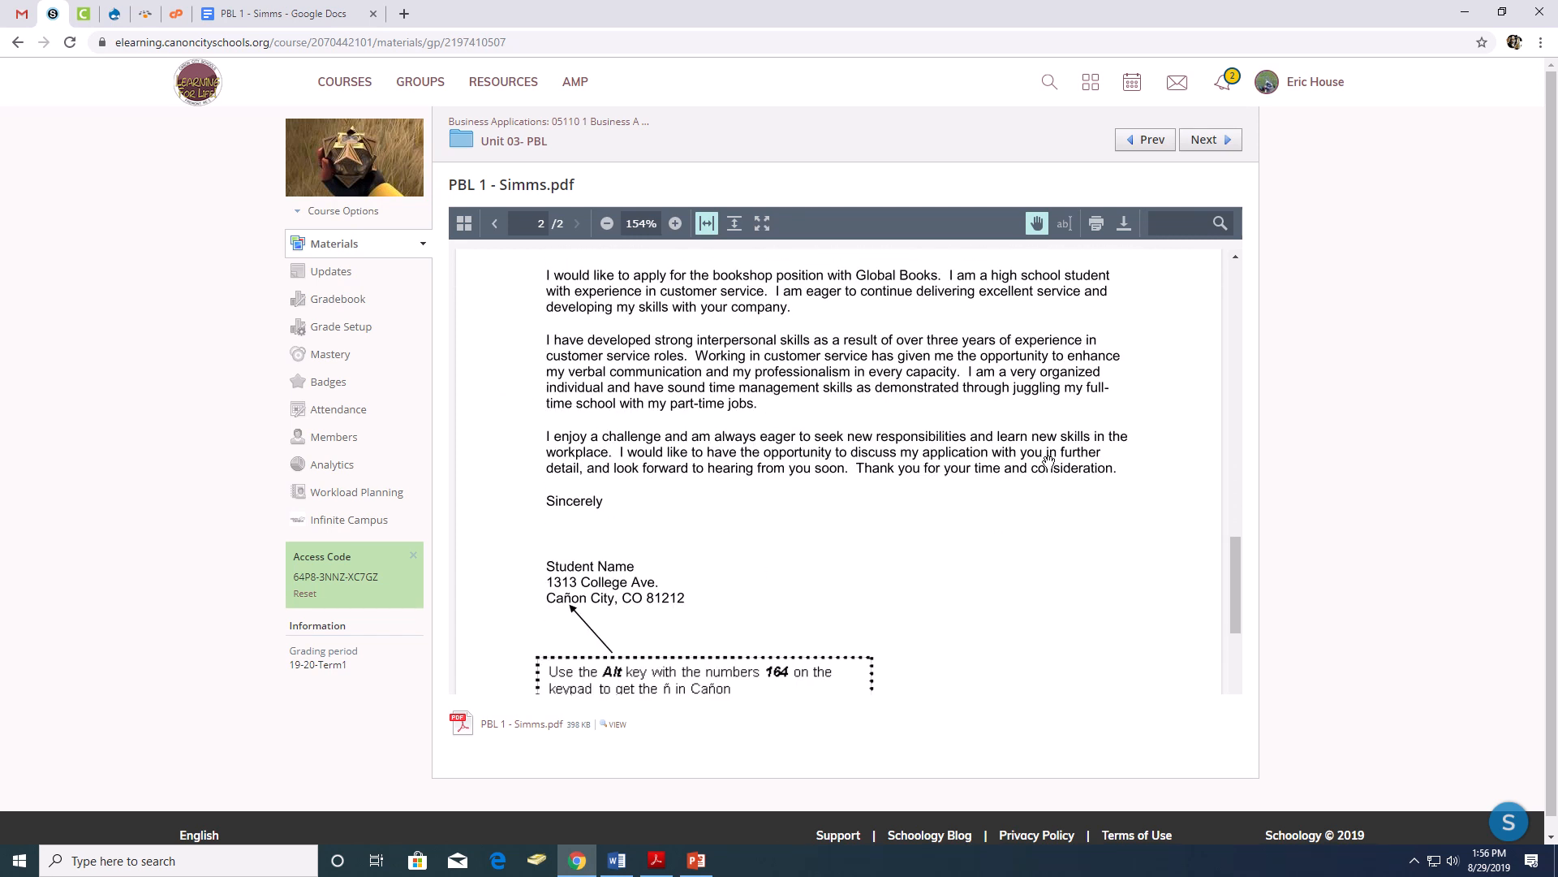
scroll(1055, 458, up, 4)
scroll(572, 557, down, 4)
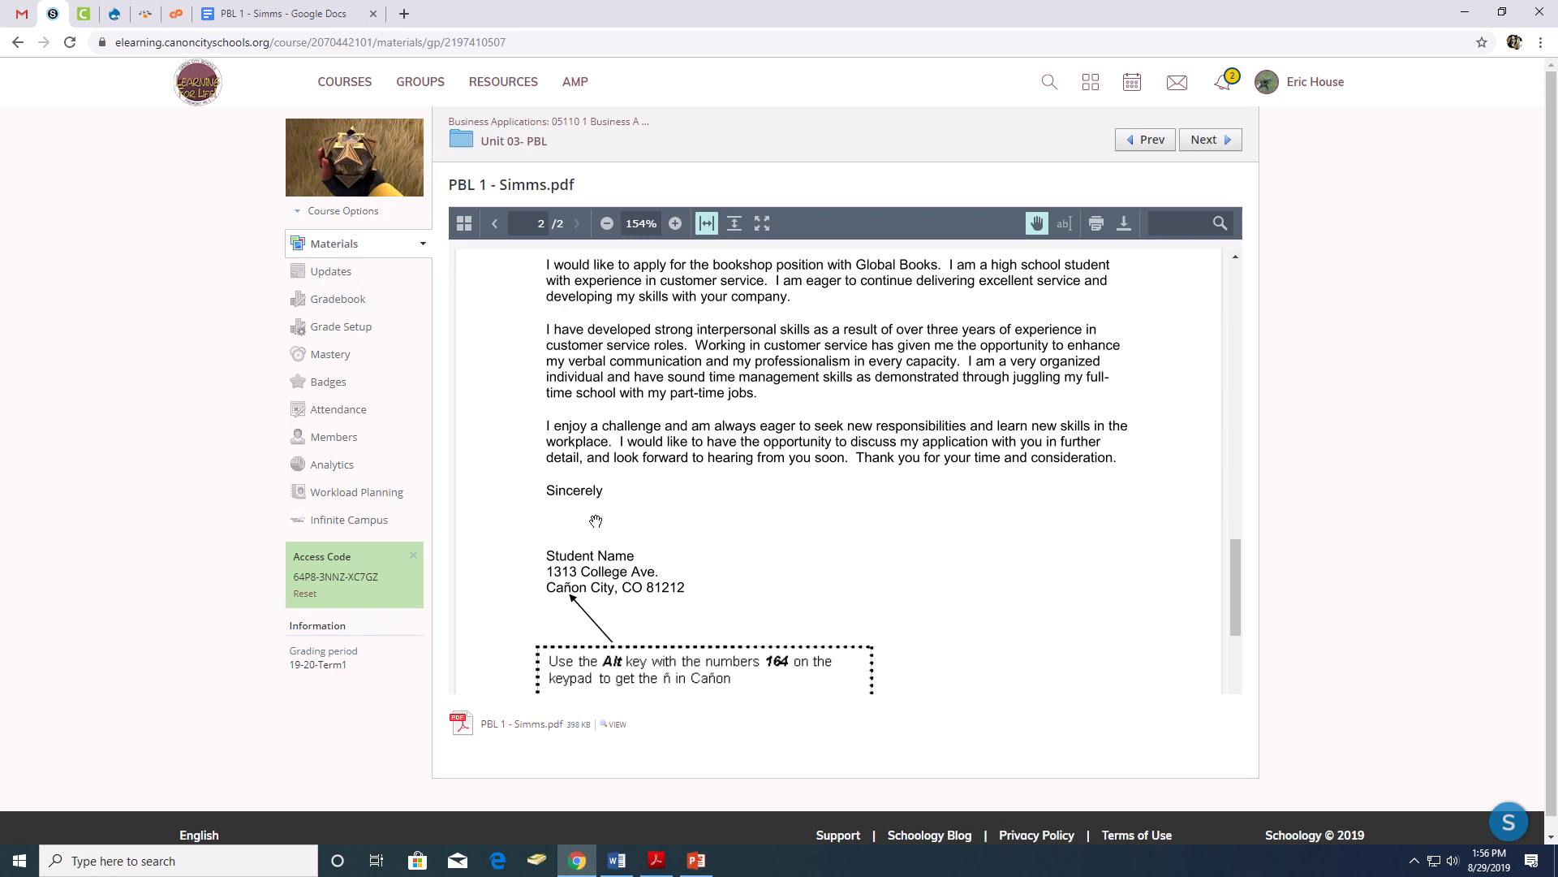
scroll(596, 521, up, 5)
scroll(724, 522, down, 2)
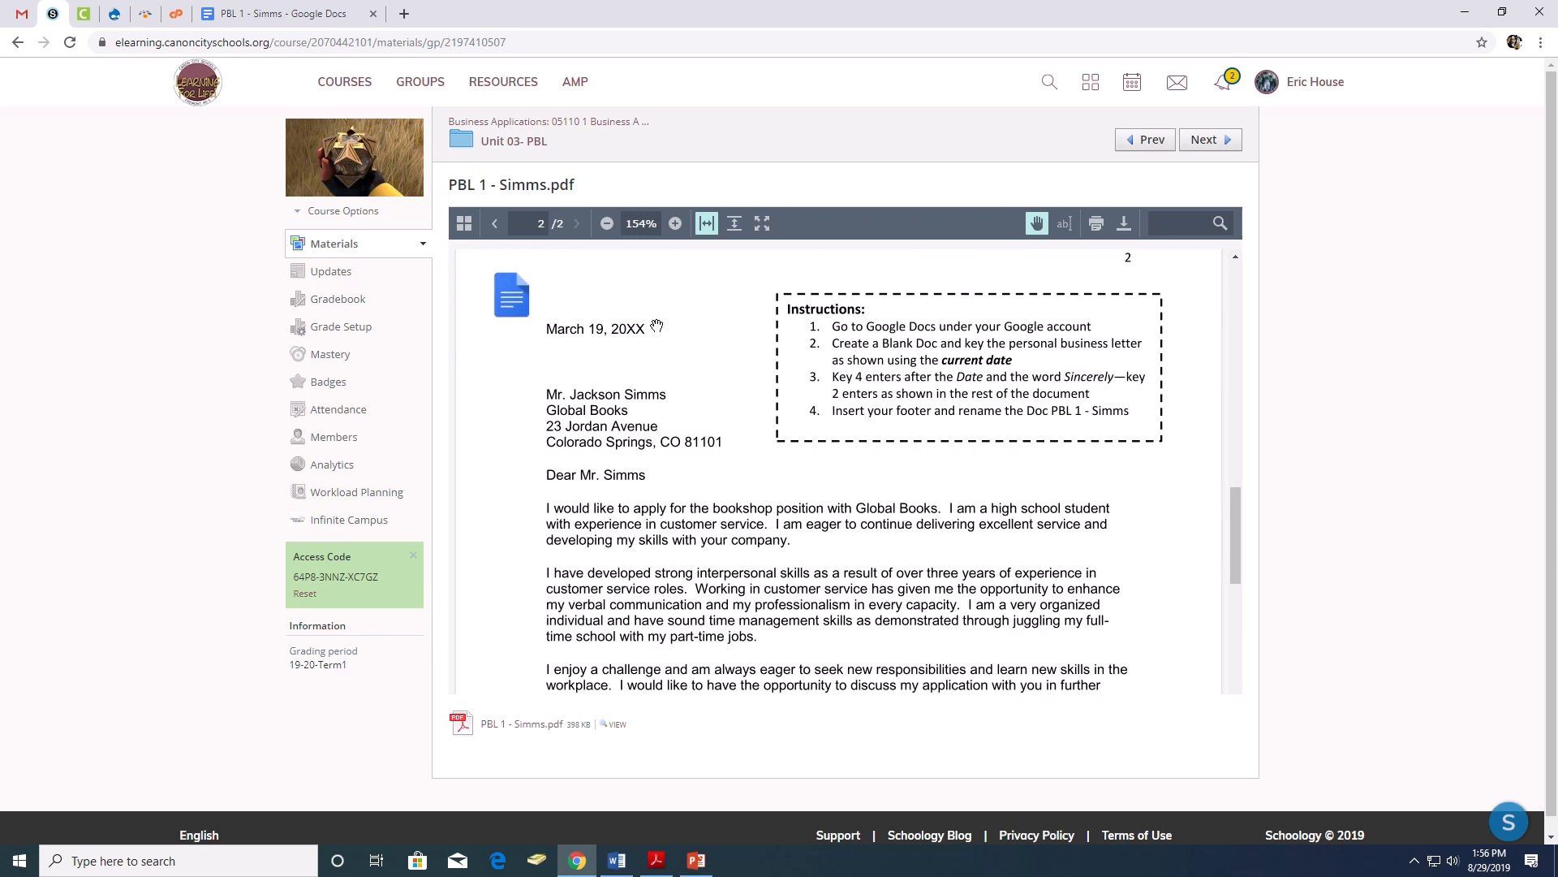
scroll(601, 345, down, 1)
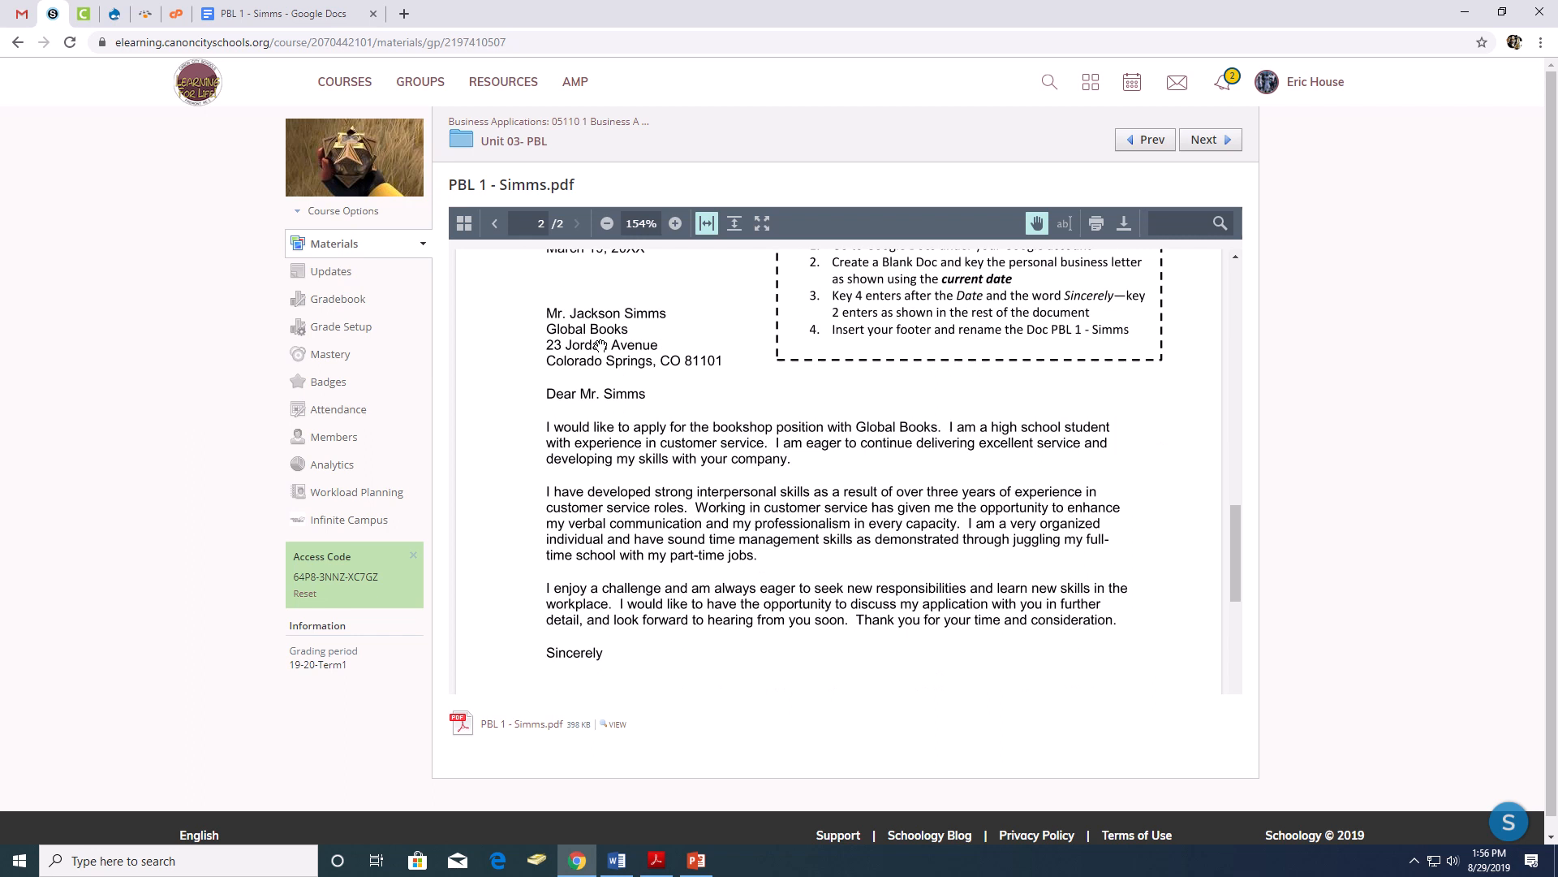
scroll(600, 345, up, 1)
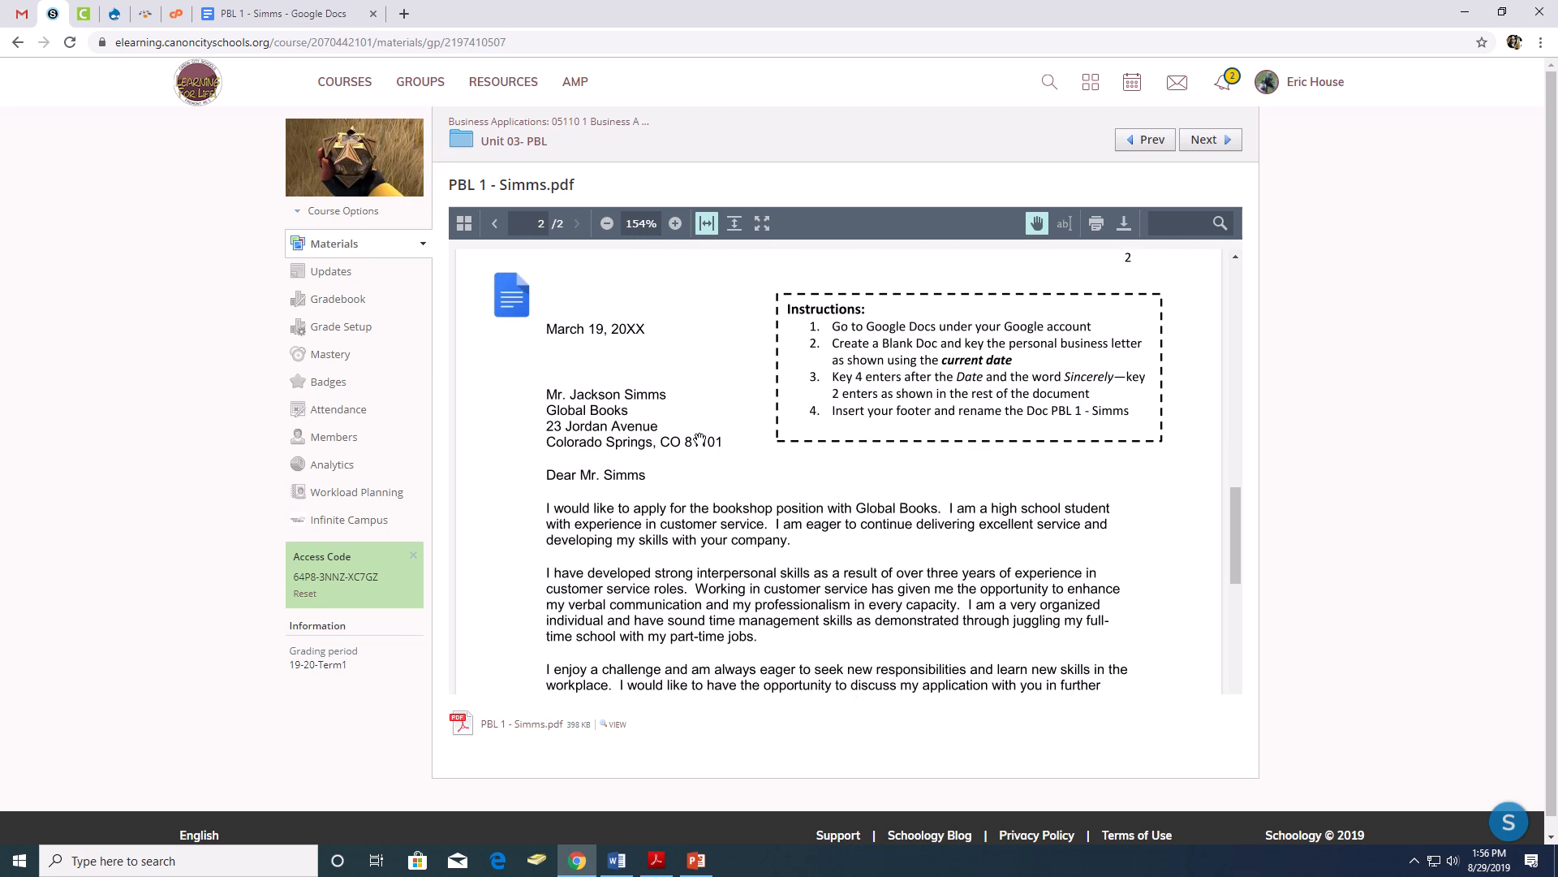
- Return to the Google Docs letter and enter the date August 29, 2019, followed by three blank lines
click(329, 13)
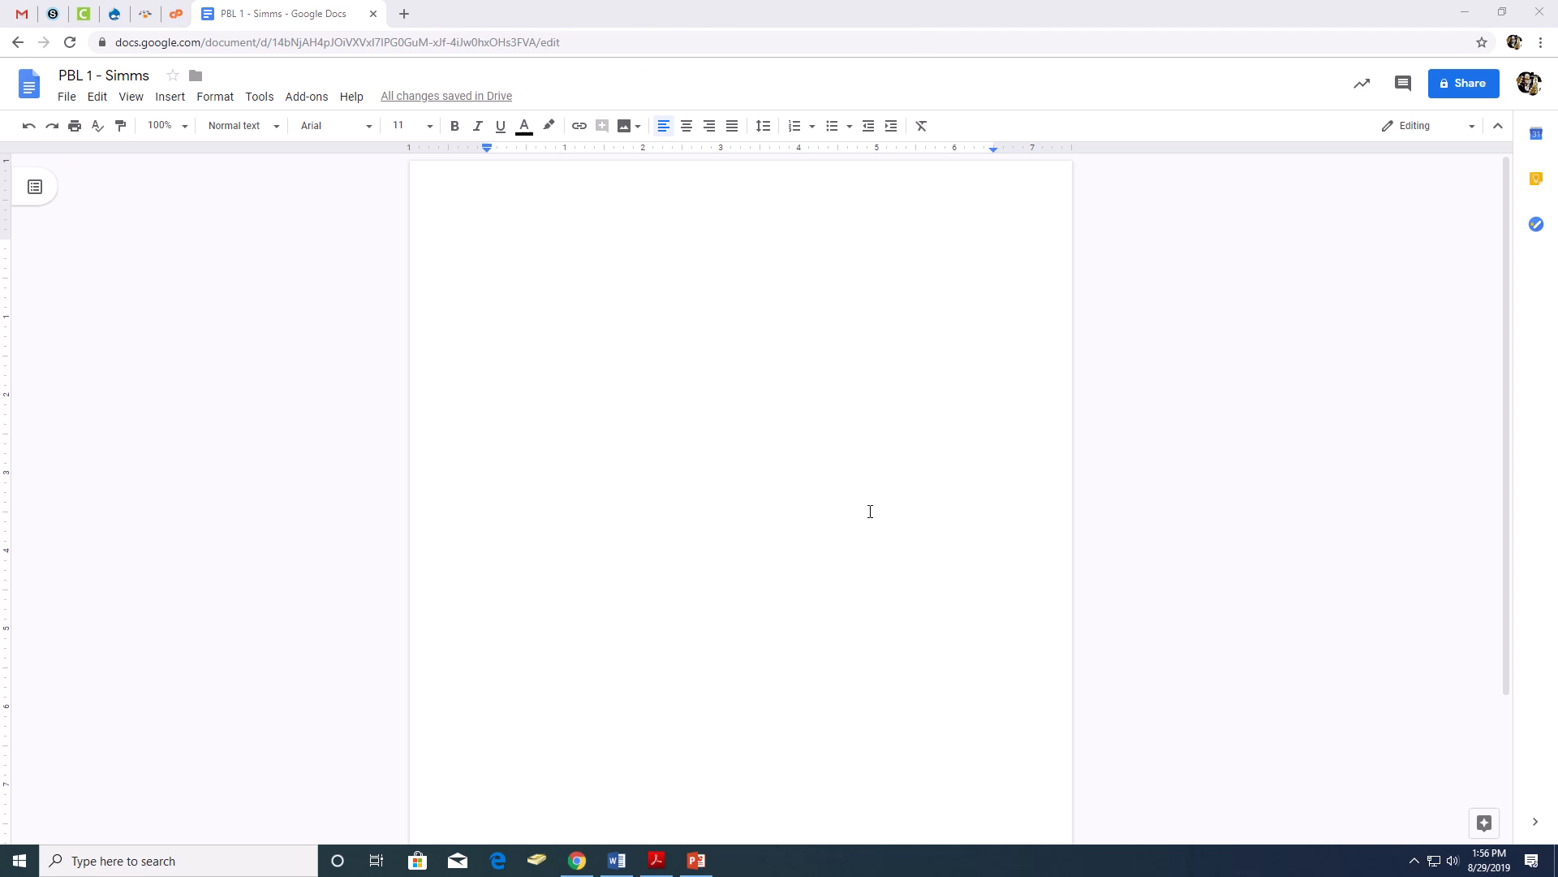
double_click(643, 246)
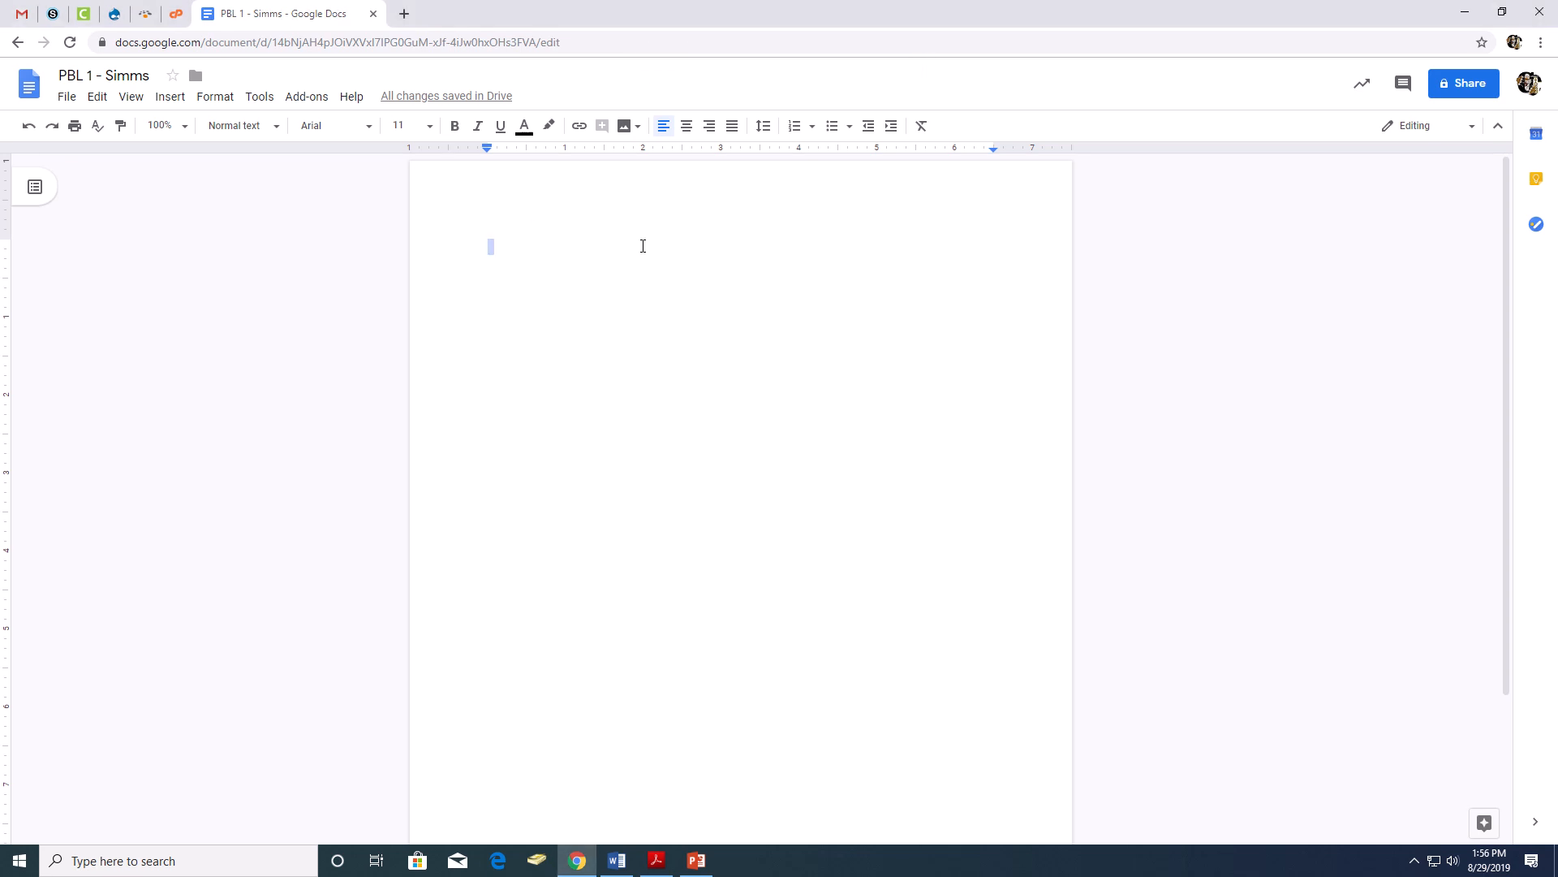
click(520, 250)
text(August)
text(2)
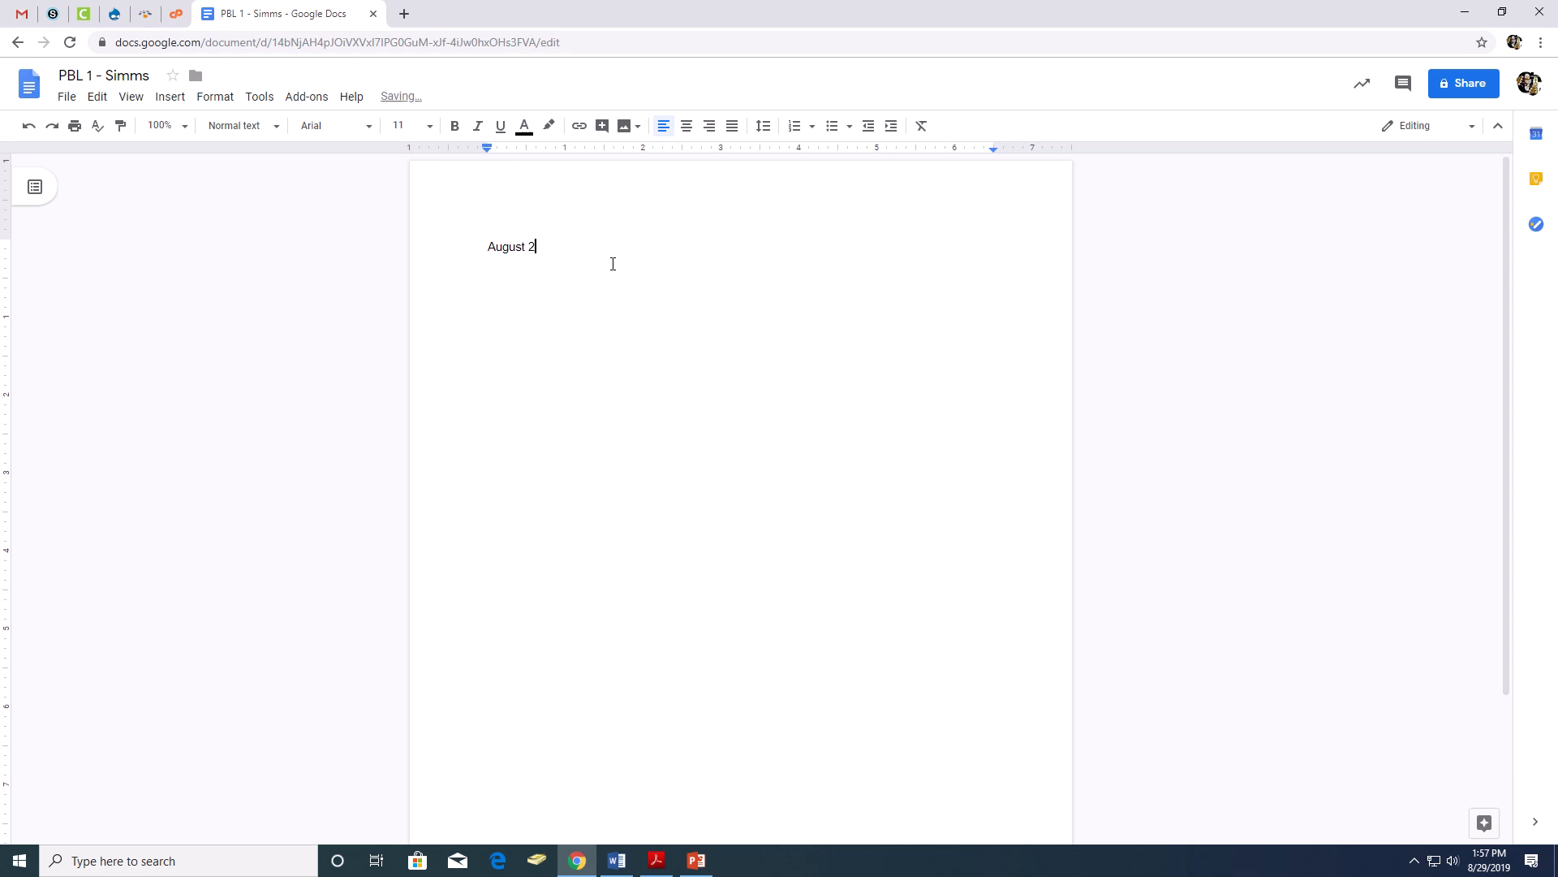
text(9, 2019)
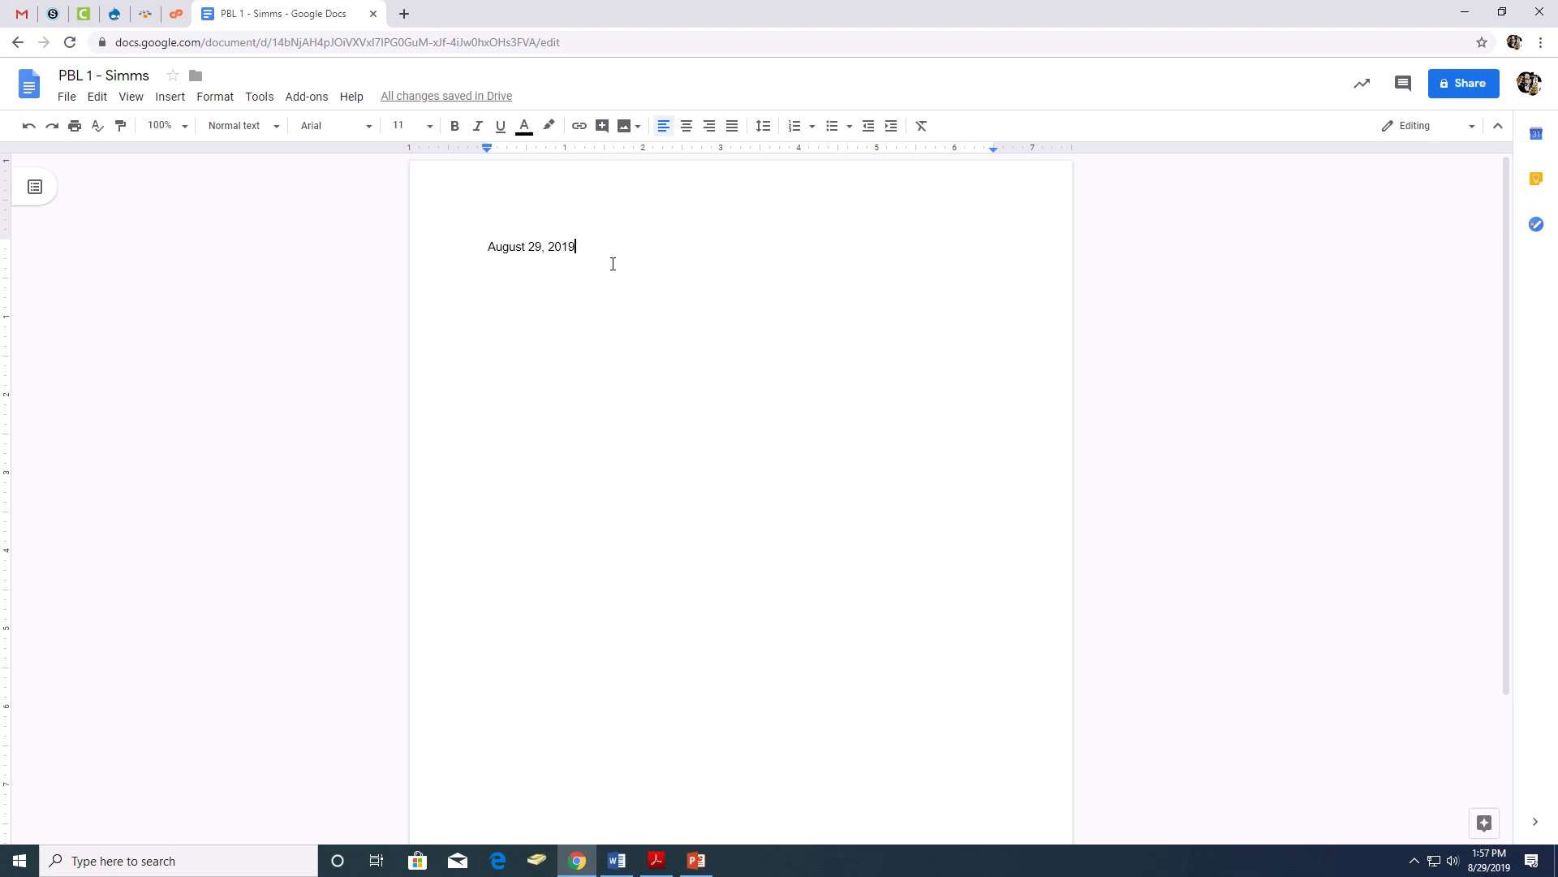
key(Return)
key(Return)
key(Return)
key(Return)
- Enter the recipient's full name, Global Books, the street address, and the city, state and ZIP code on separate lines
key(Return)
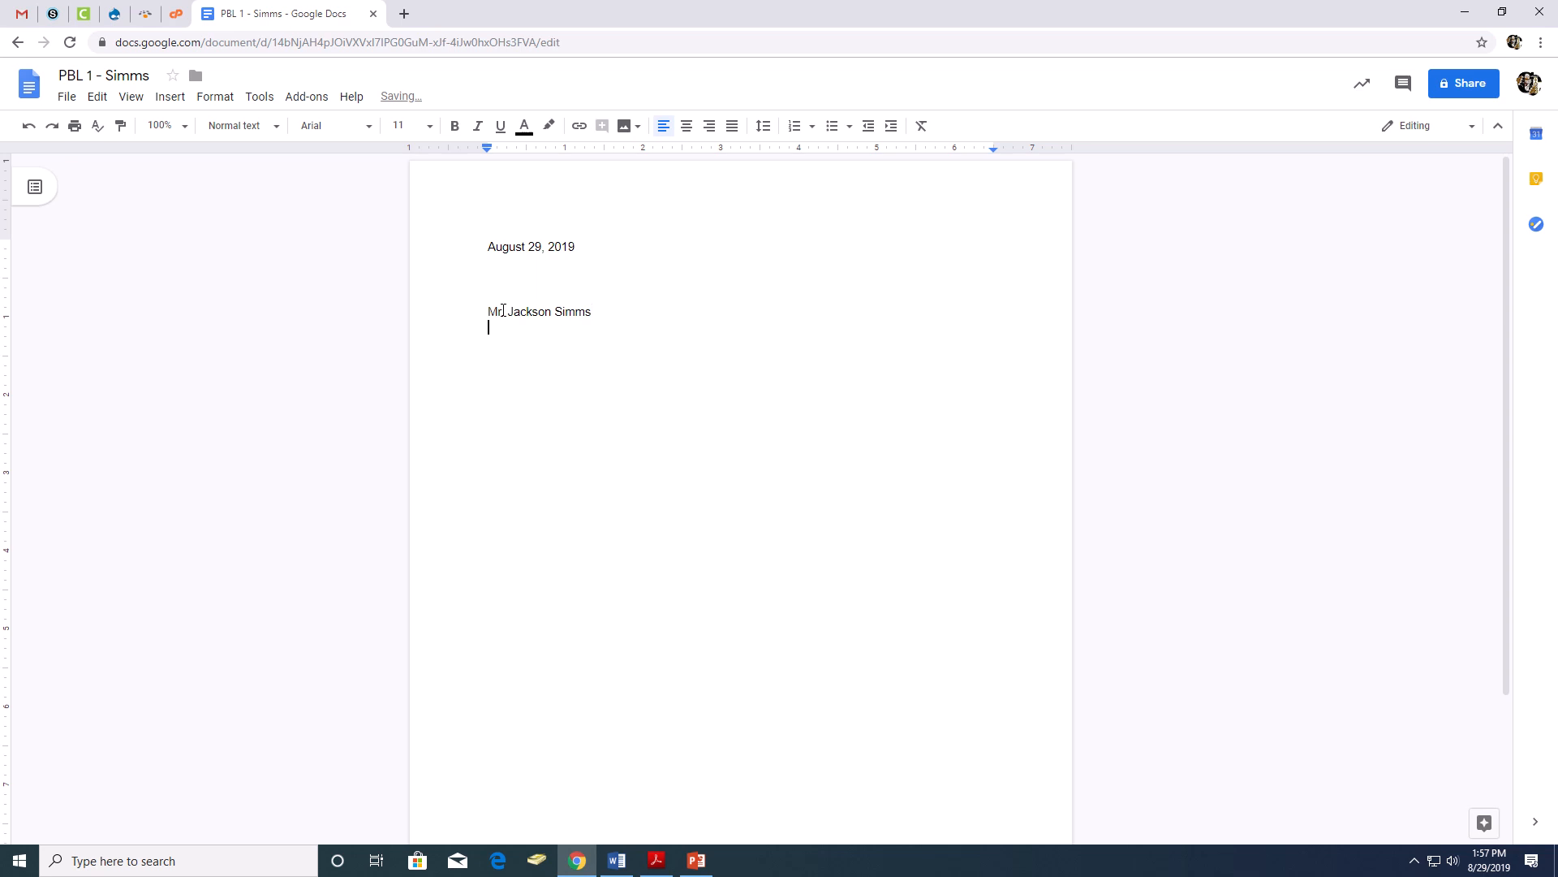
text(Global Books)
key(Return)
key(Return)
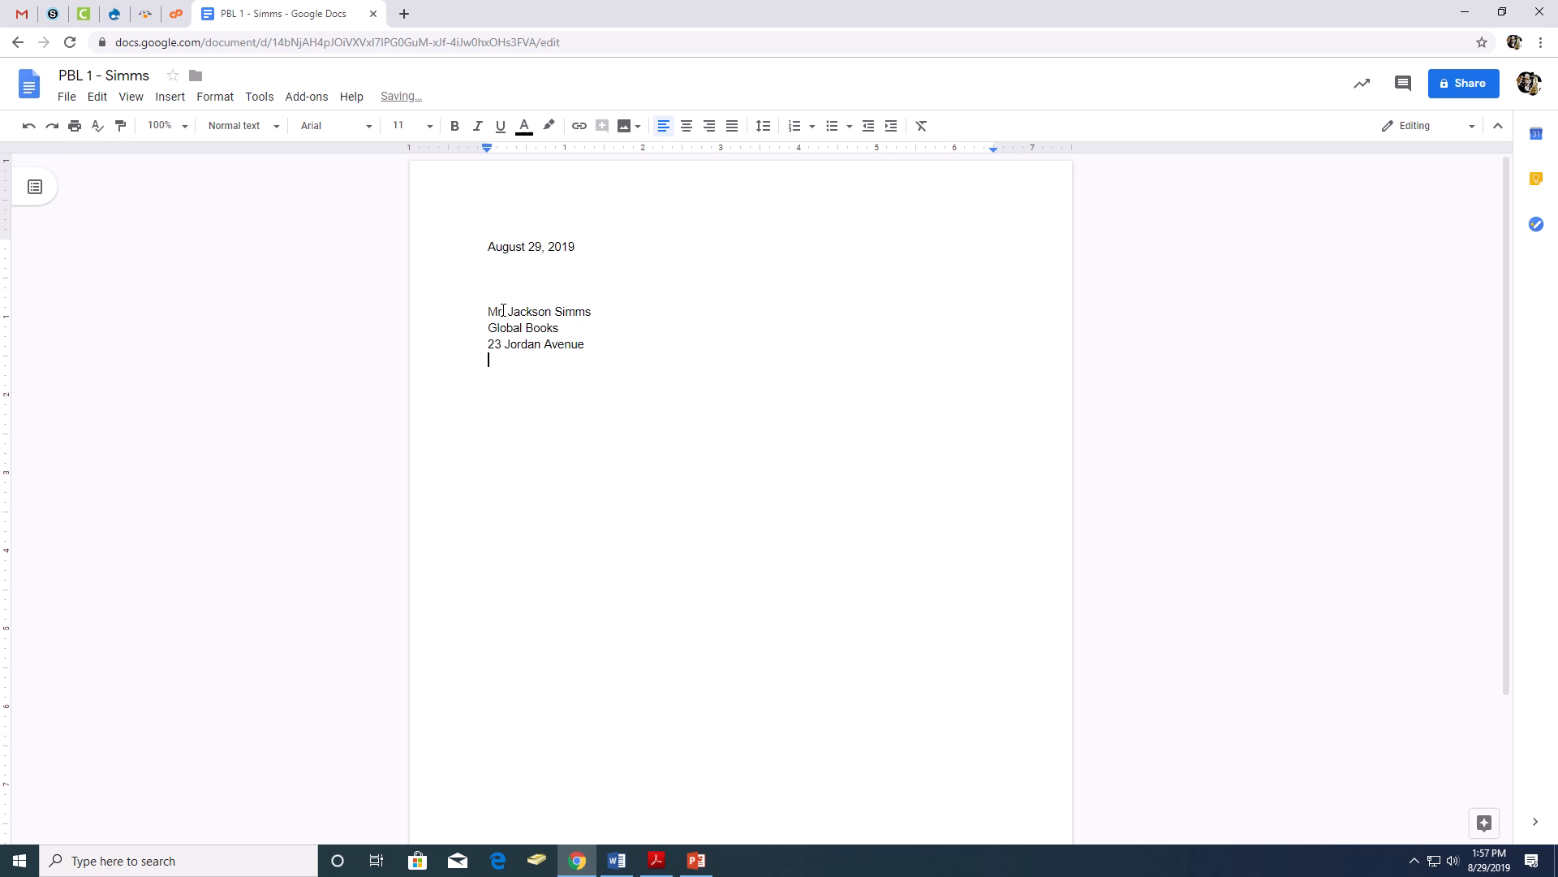
text(Colorado Springs, CO  81101)
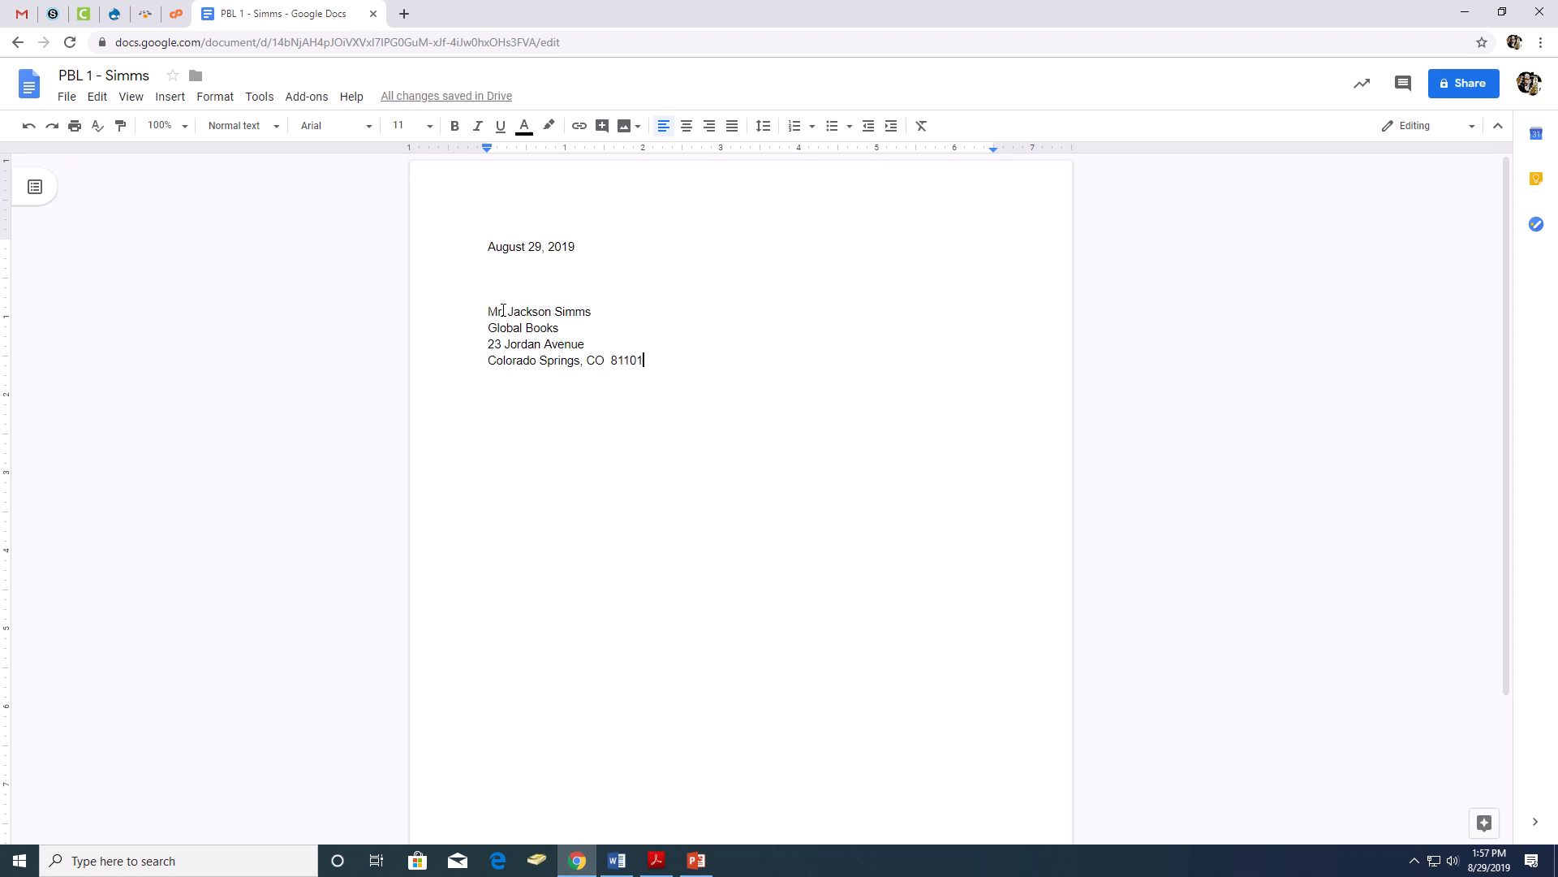
- Add the "Dear Mr." salutation with the recipient's surname, leaving one blank line before and after it
key(Return)
key(Return)
text(Dear Mr. Simms)
key(Return)
key(Return)
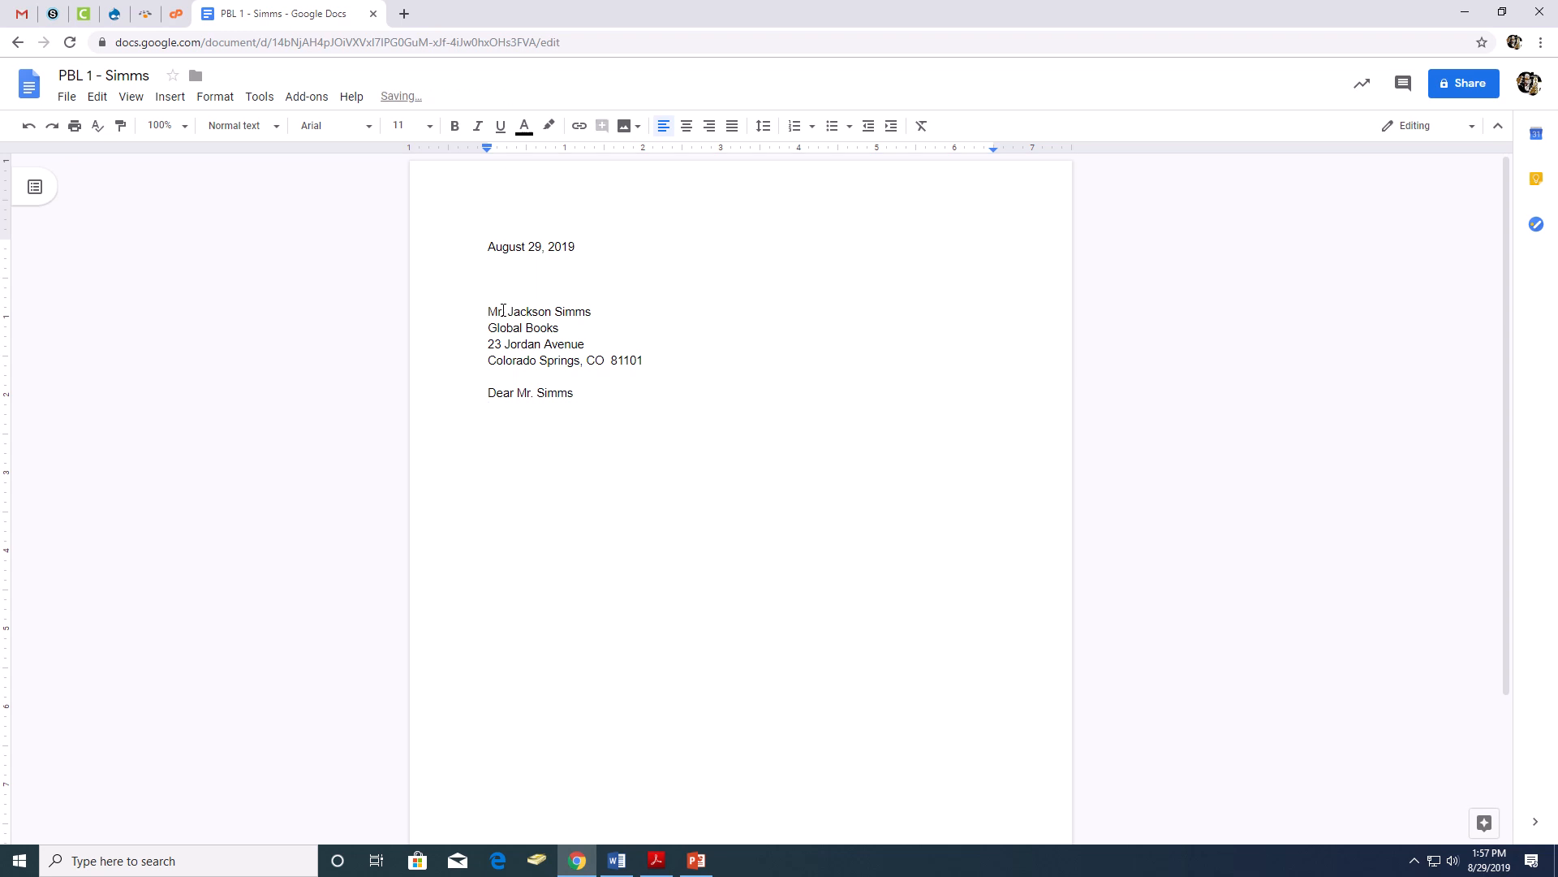
- Paste the three-paragraph body applying for the bookshop position with Global Books below the salutation
click(593, 395)
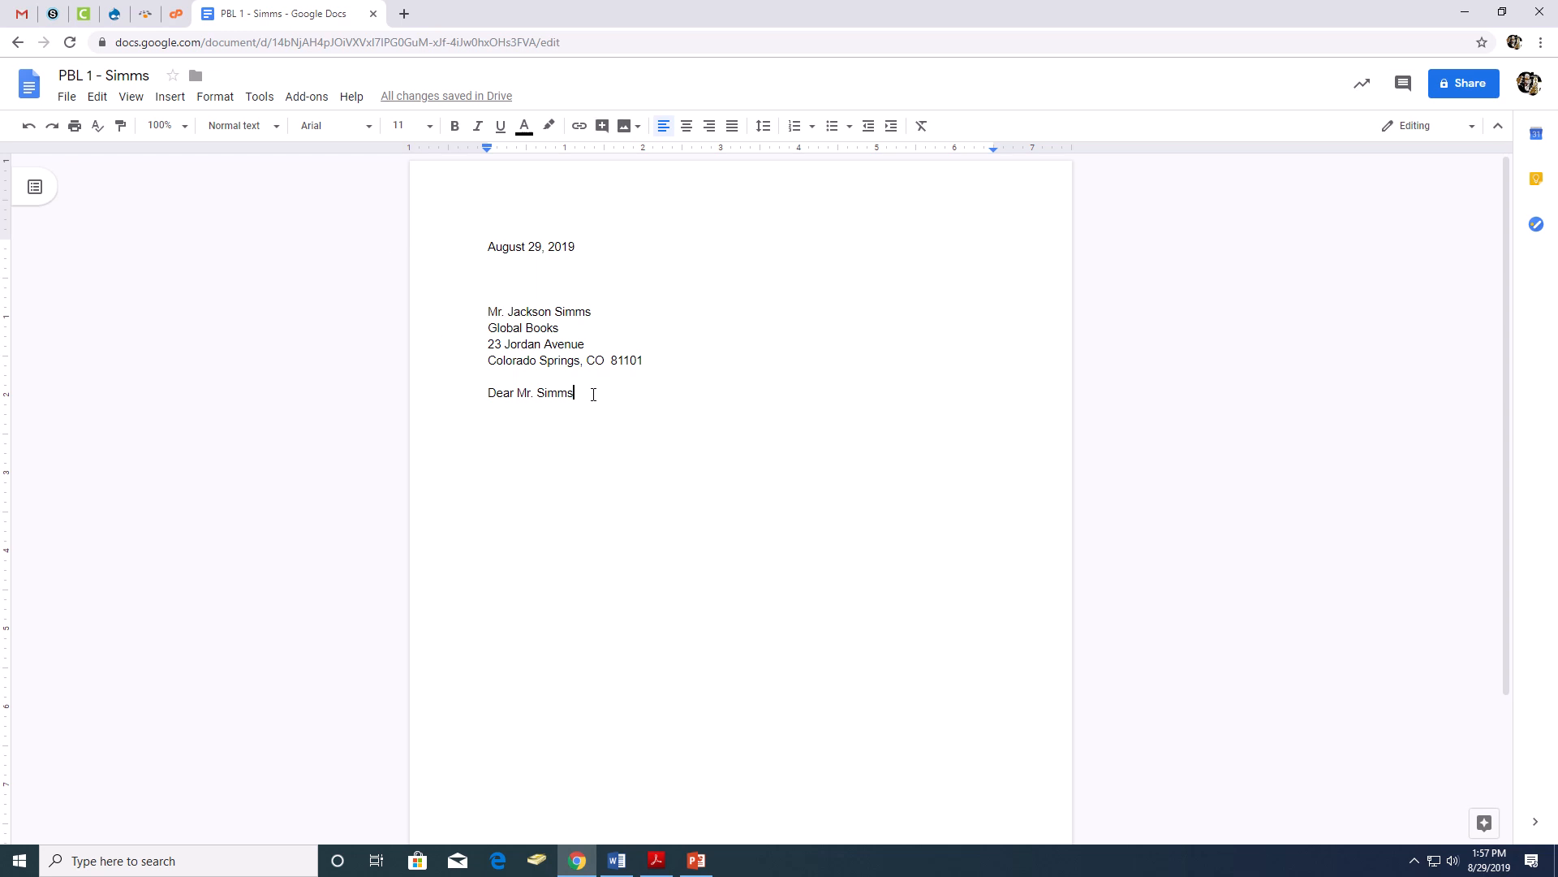
click(500, 421)
text(I would like to apply for the bookshop position with Global Books. I am a high school student with experience in customer service. I am eager to continue delivering excellent service and developing my skills with your company.  I have developed strong interpersonal skills as a result of over three years of experience in customer service roles. Working in customer service has given me the opportunity to enhance my verbal communication and my professionalism in every capacity. I am a very organized individual and have sound time management skills as demonstrated through juggling my full-time school with my part-time jobs.  I enjoy a challenge and am always eager to seek new responsibilities and learn new skills in the workplace. I would like to have the opportunity to discuss my application with you in further detail, and look forward to hearing from you soon. Thank you for your time and consideration.)
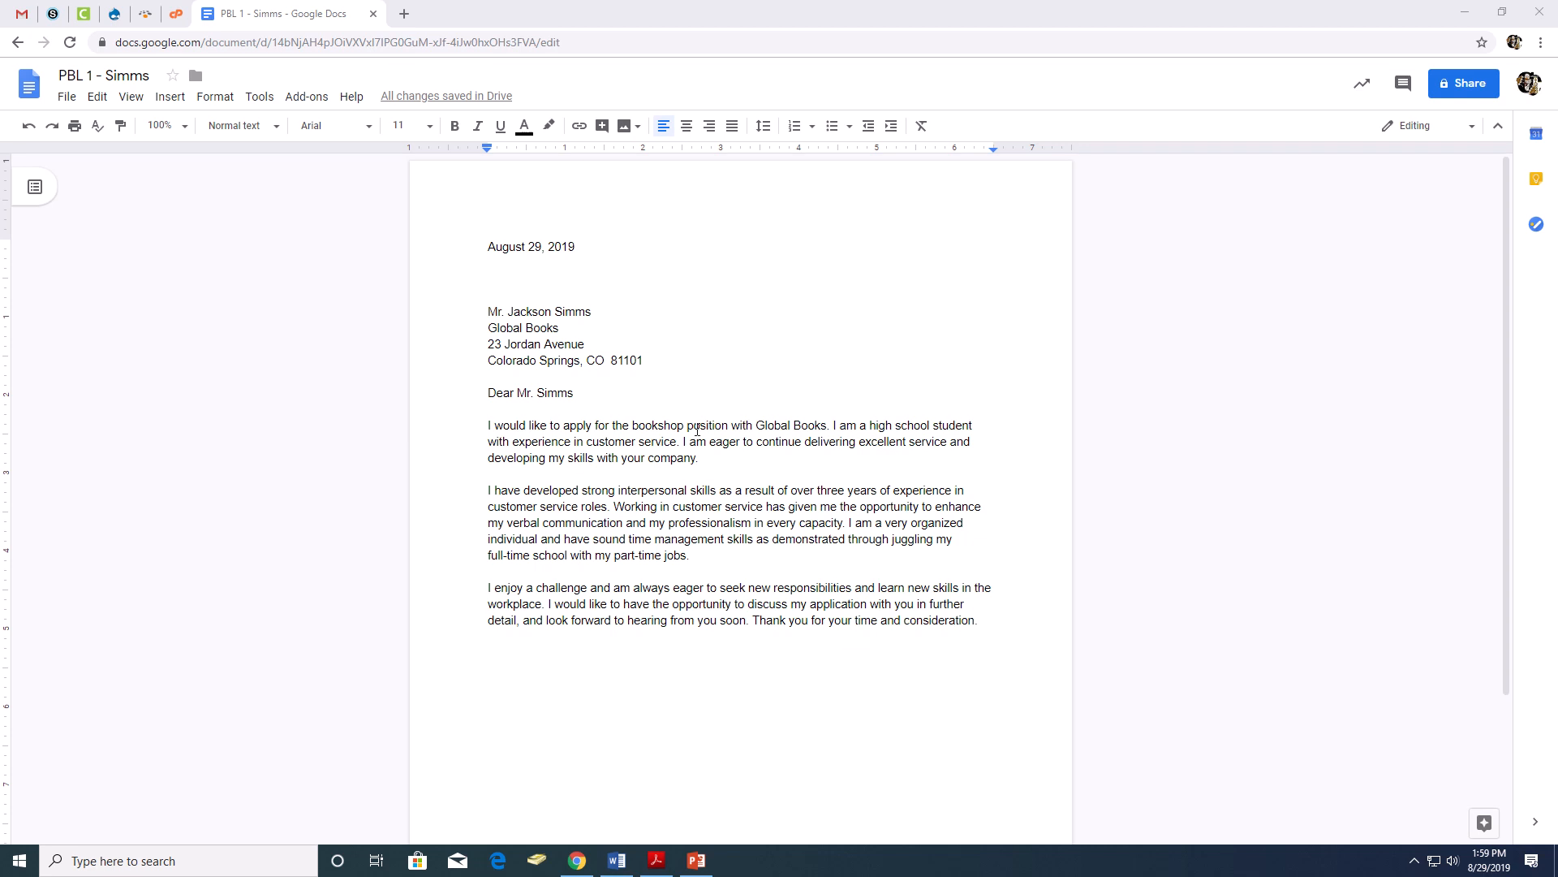
click(700, 458)
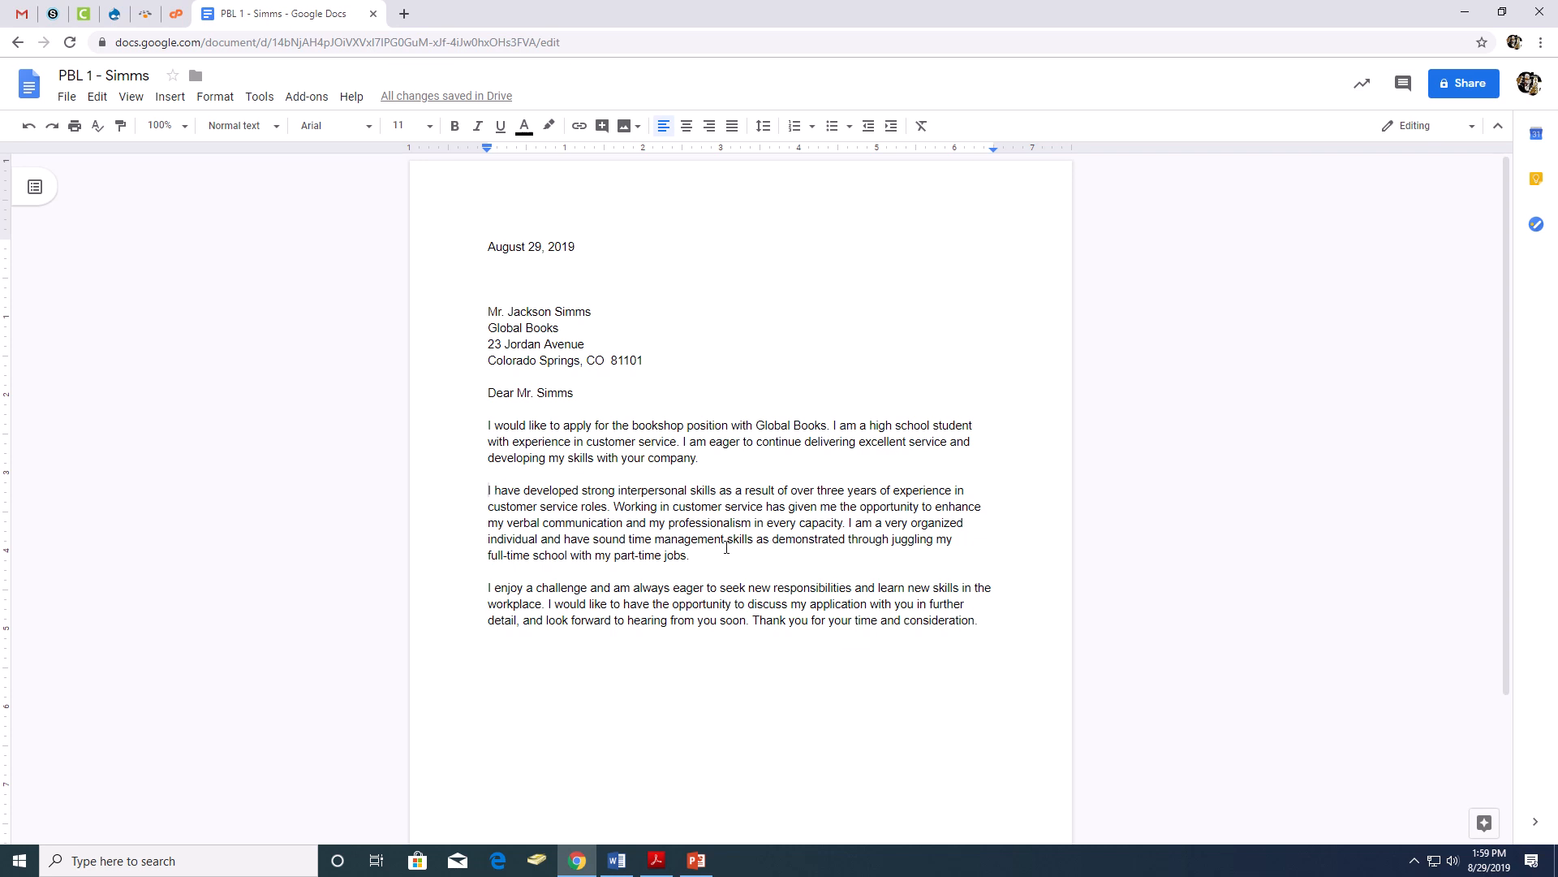
- Add the closing "Sincerely" one blank line below the body, followed by three blank lines for the signature
click(980, 620)
key(Return)
key(Return)
text(Since)
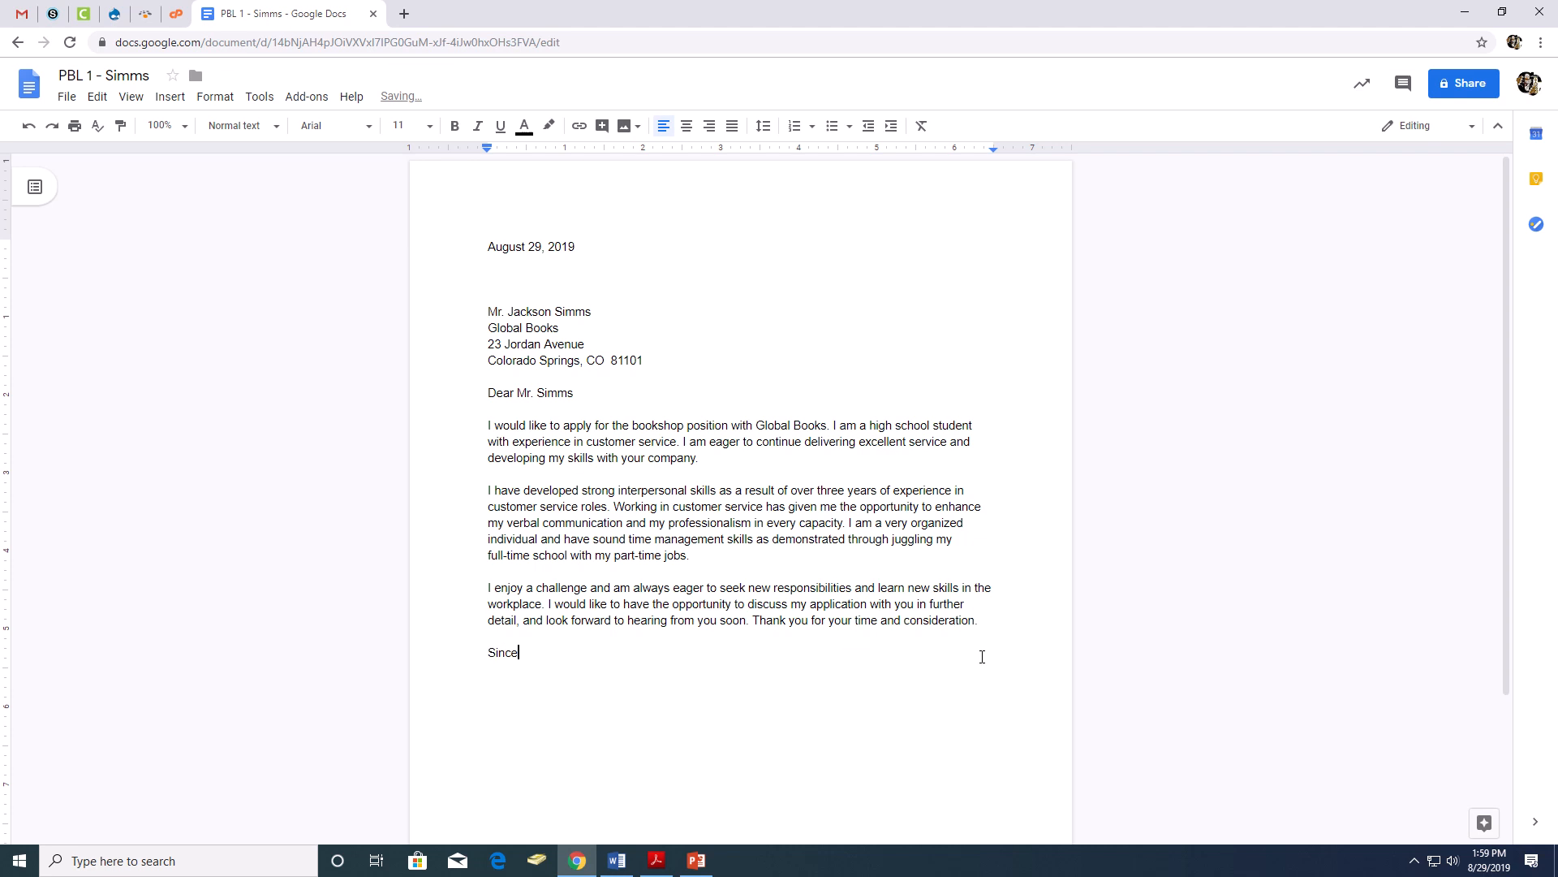
text(rely)
click(588, 393)
key(Return)
key(Return)
key(Return)
key(Return)
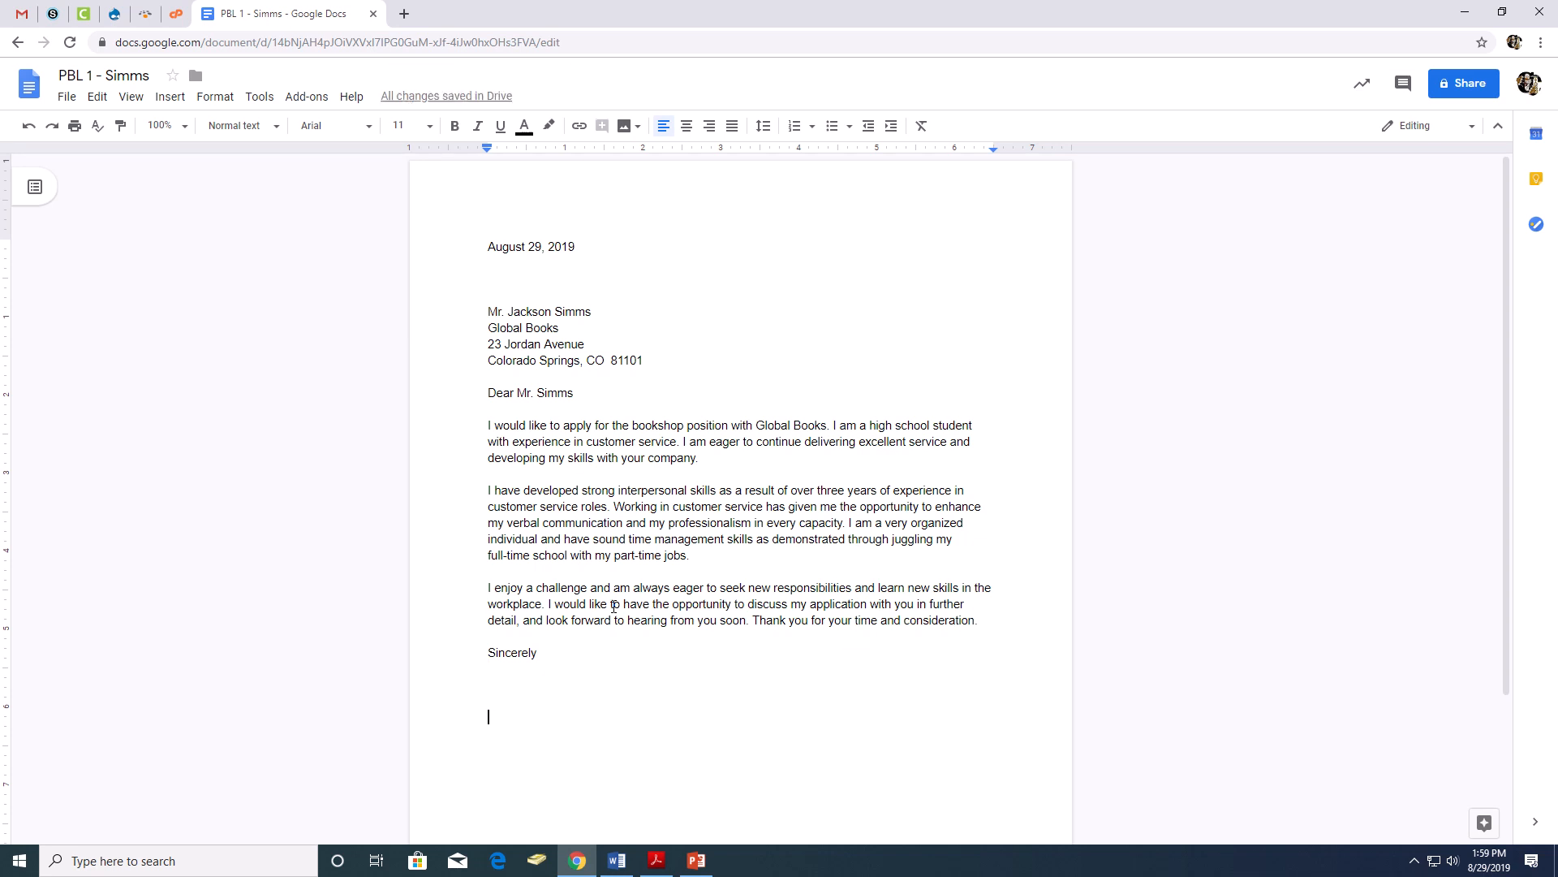
- Enter the placeholder "Student Name" below the signature space and the writer's street address on the following line
text(Student )
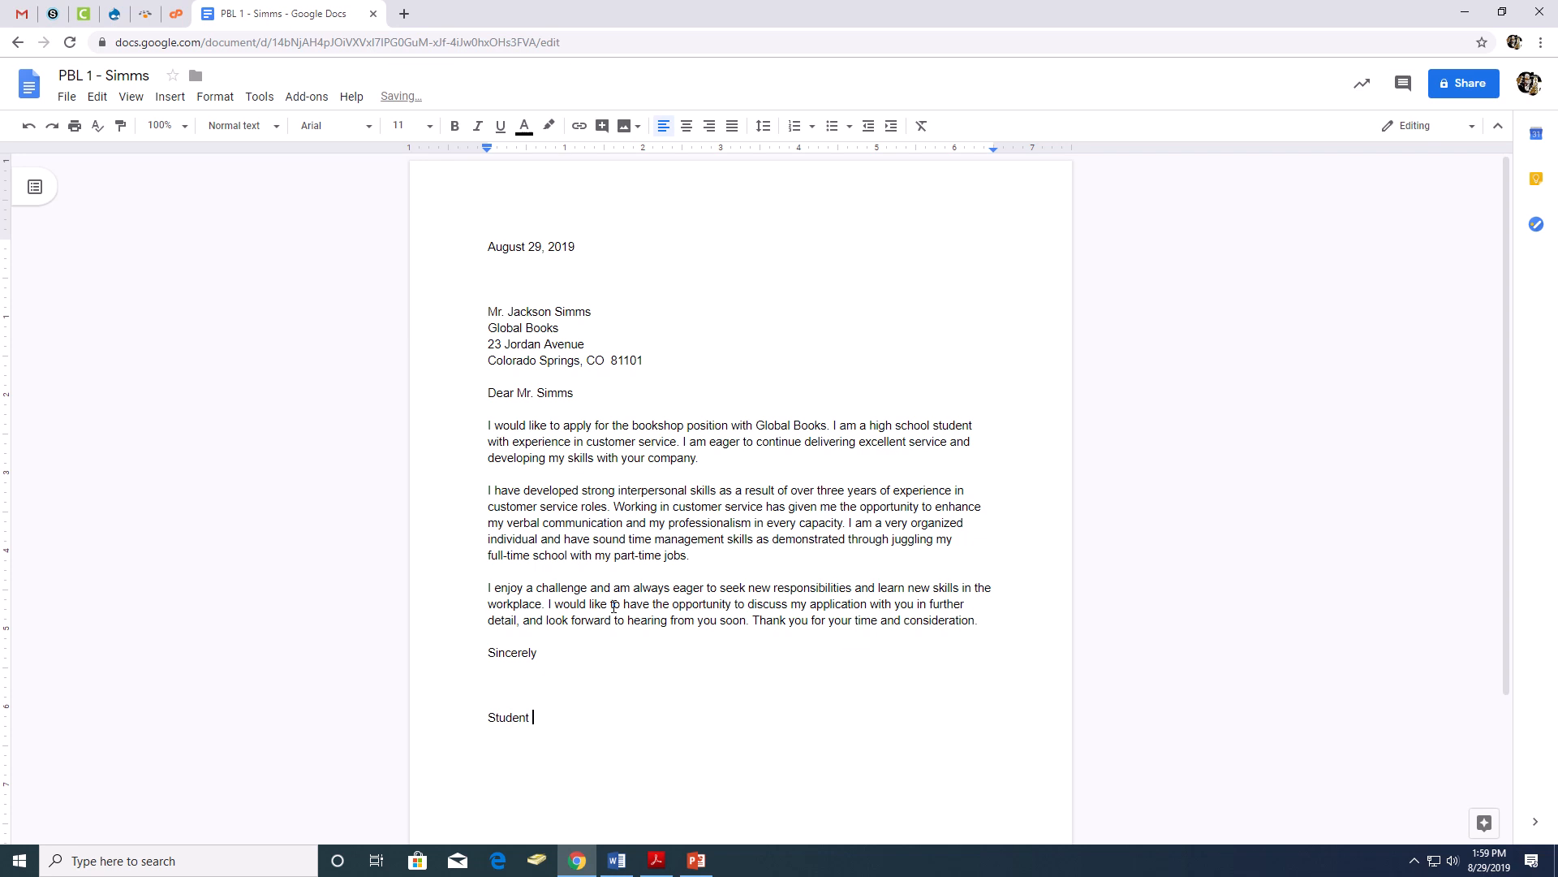
text(Name)
key(Return)
key(Return)
- Add the writer's city, state and ZIP code on the line below the street address, with two spaces before the ZIP
text(Ca)
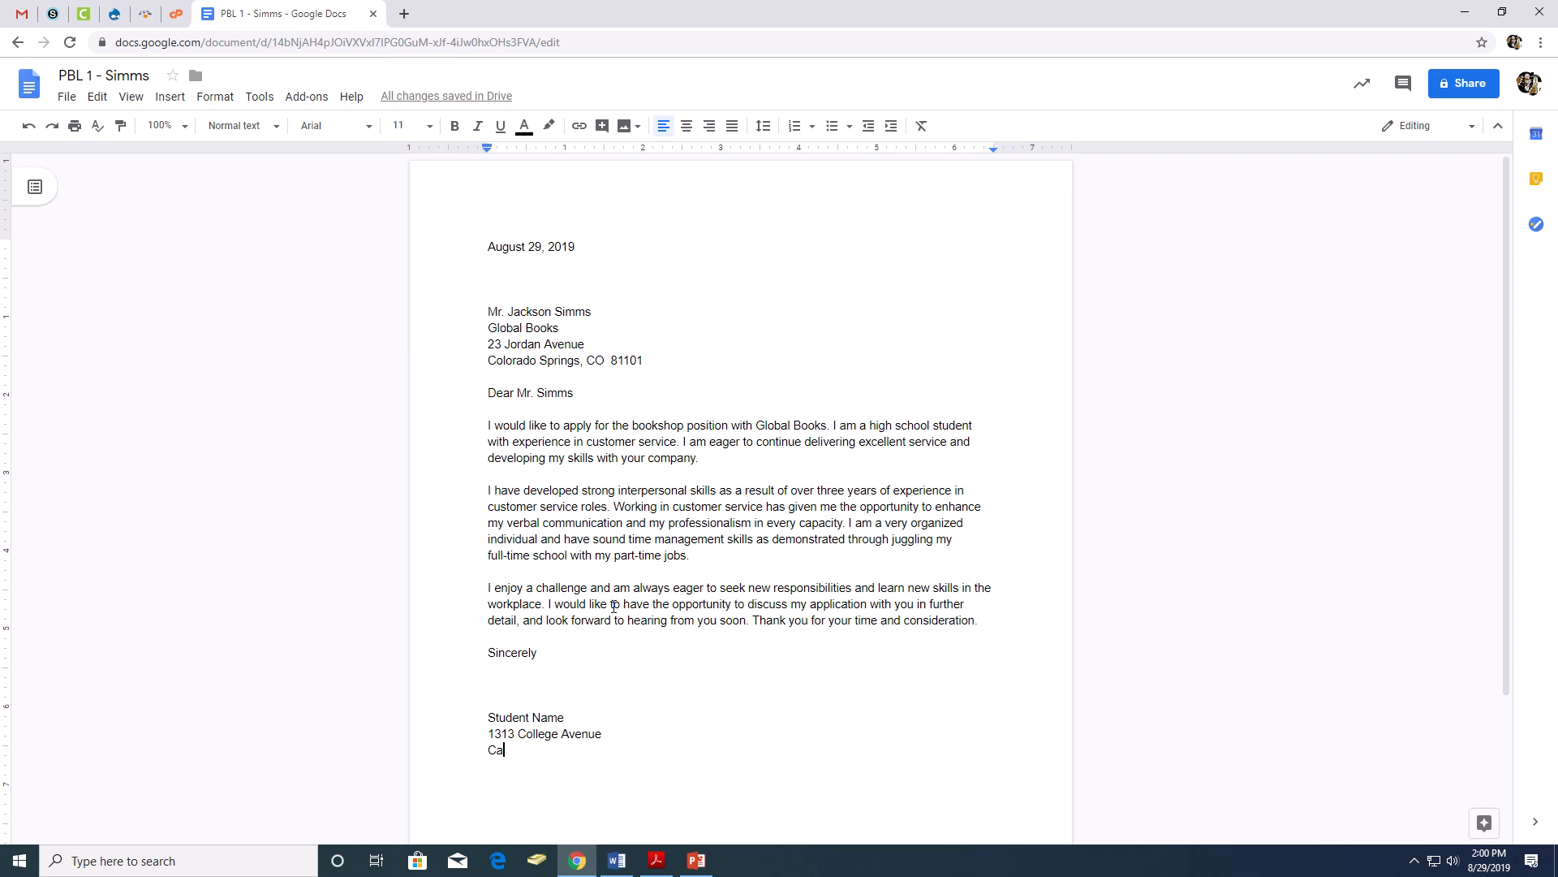
text(ñ)
text(on City)
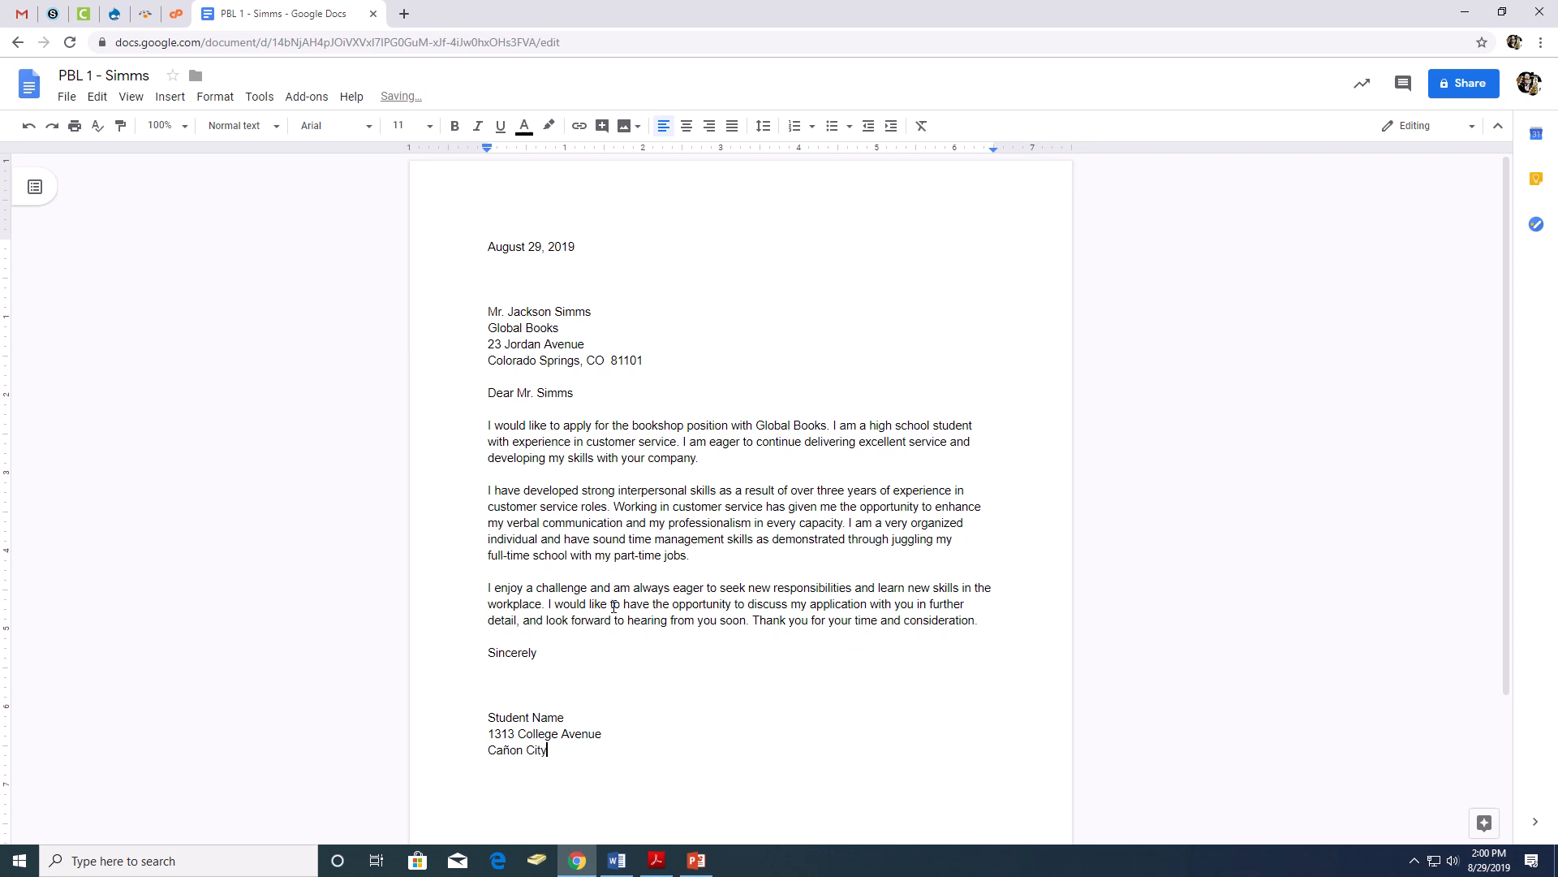
text(, CO  81212)
key(Return)
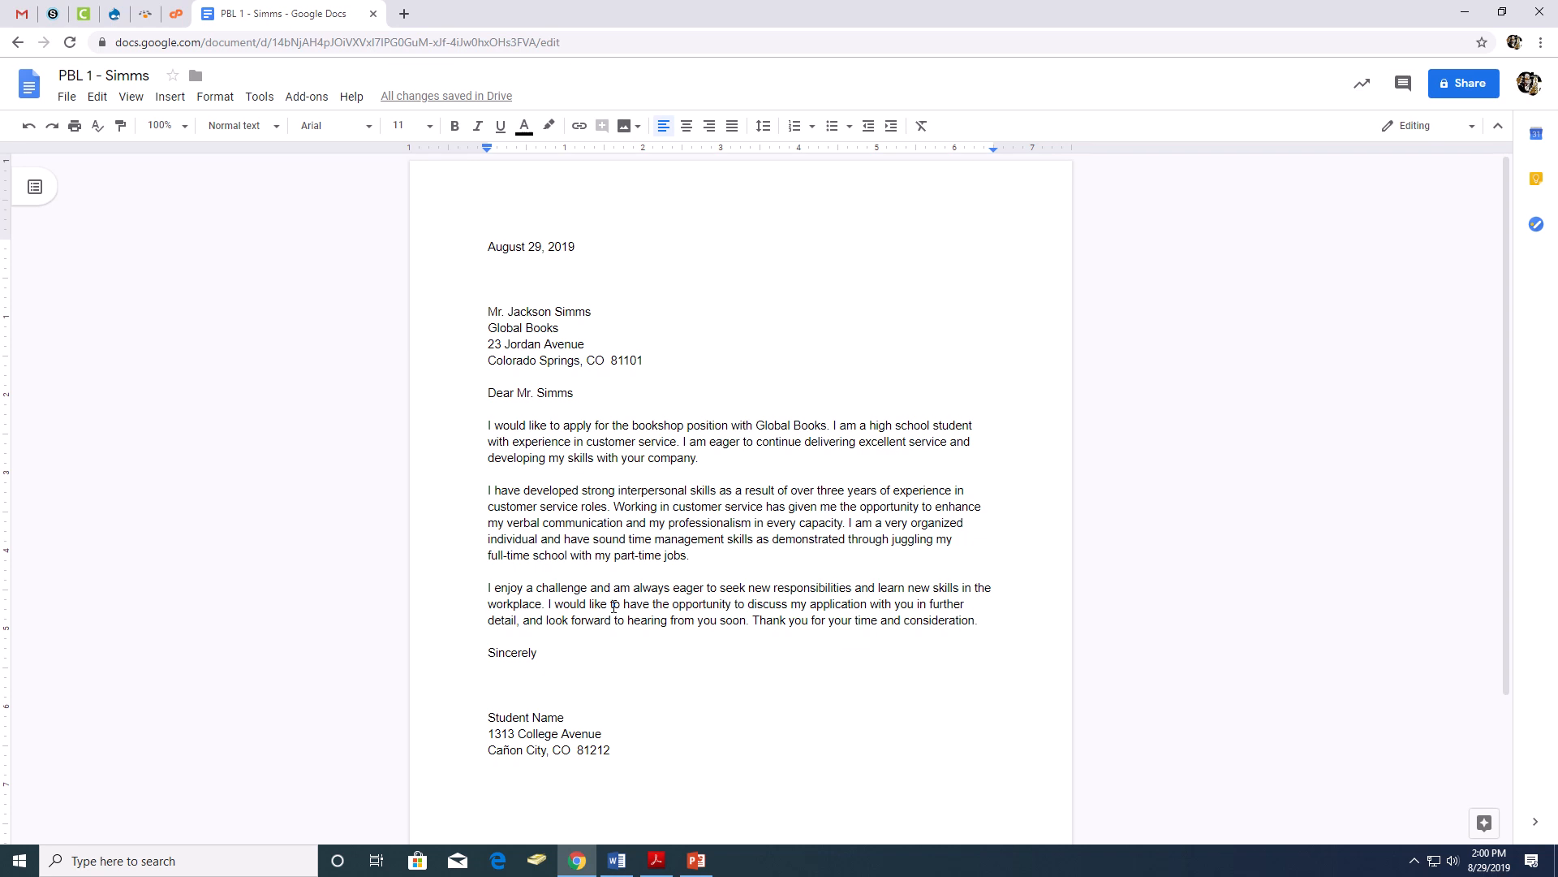
- Enter the writer's phone number below the city line and the student e-mail address on the line after it
text((719))
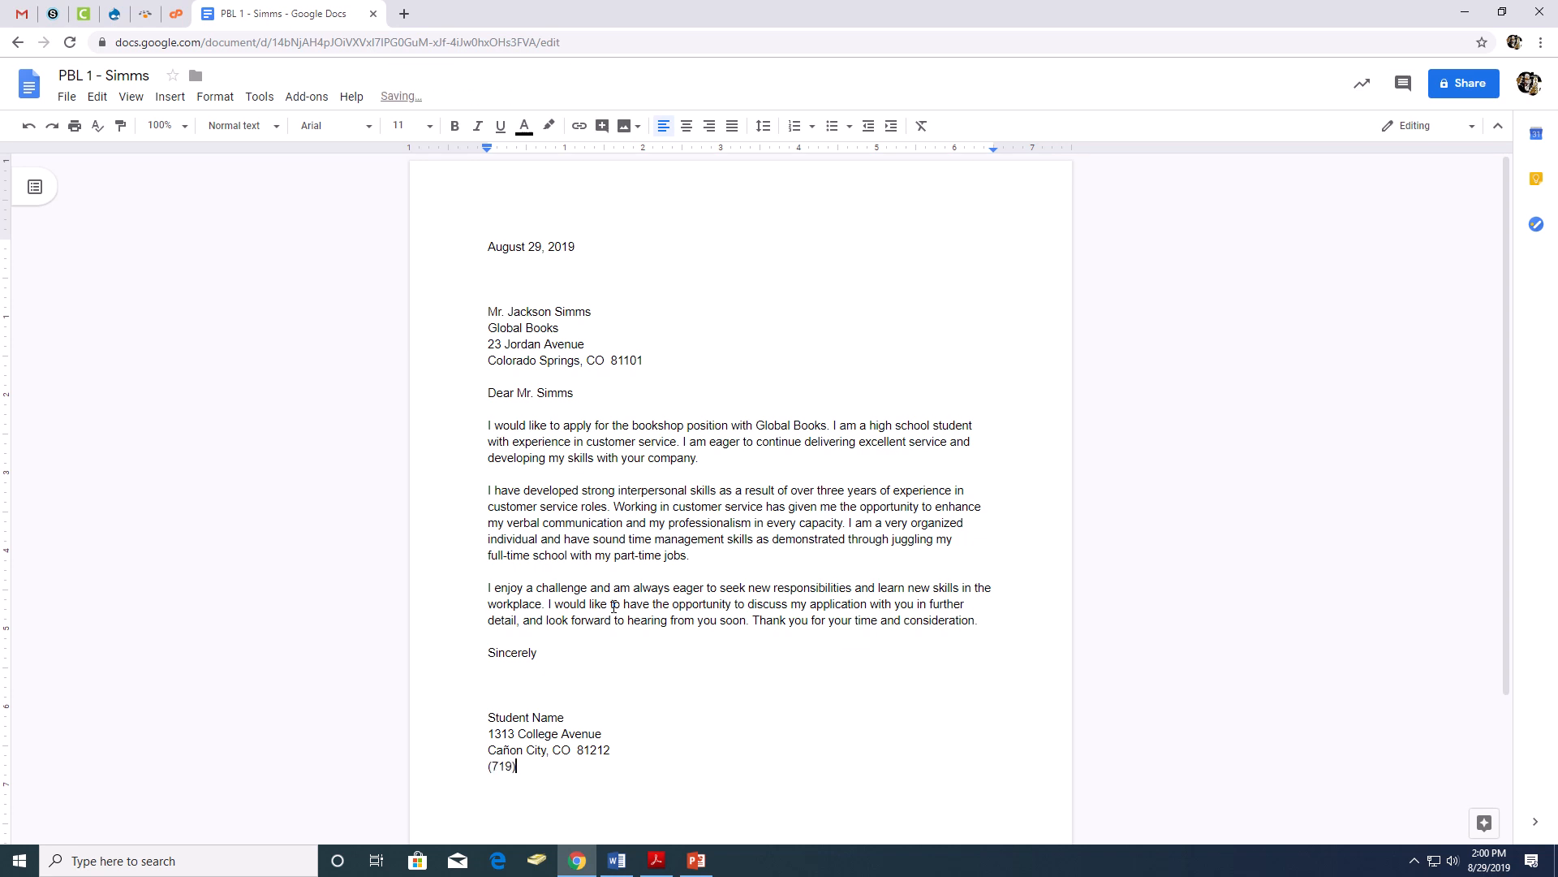
text(555-5555)
key(Return)
text(student@ccs-student.org)
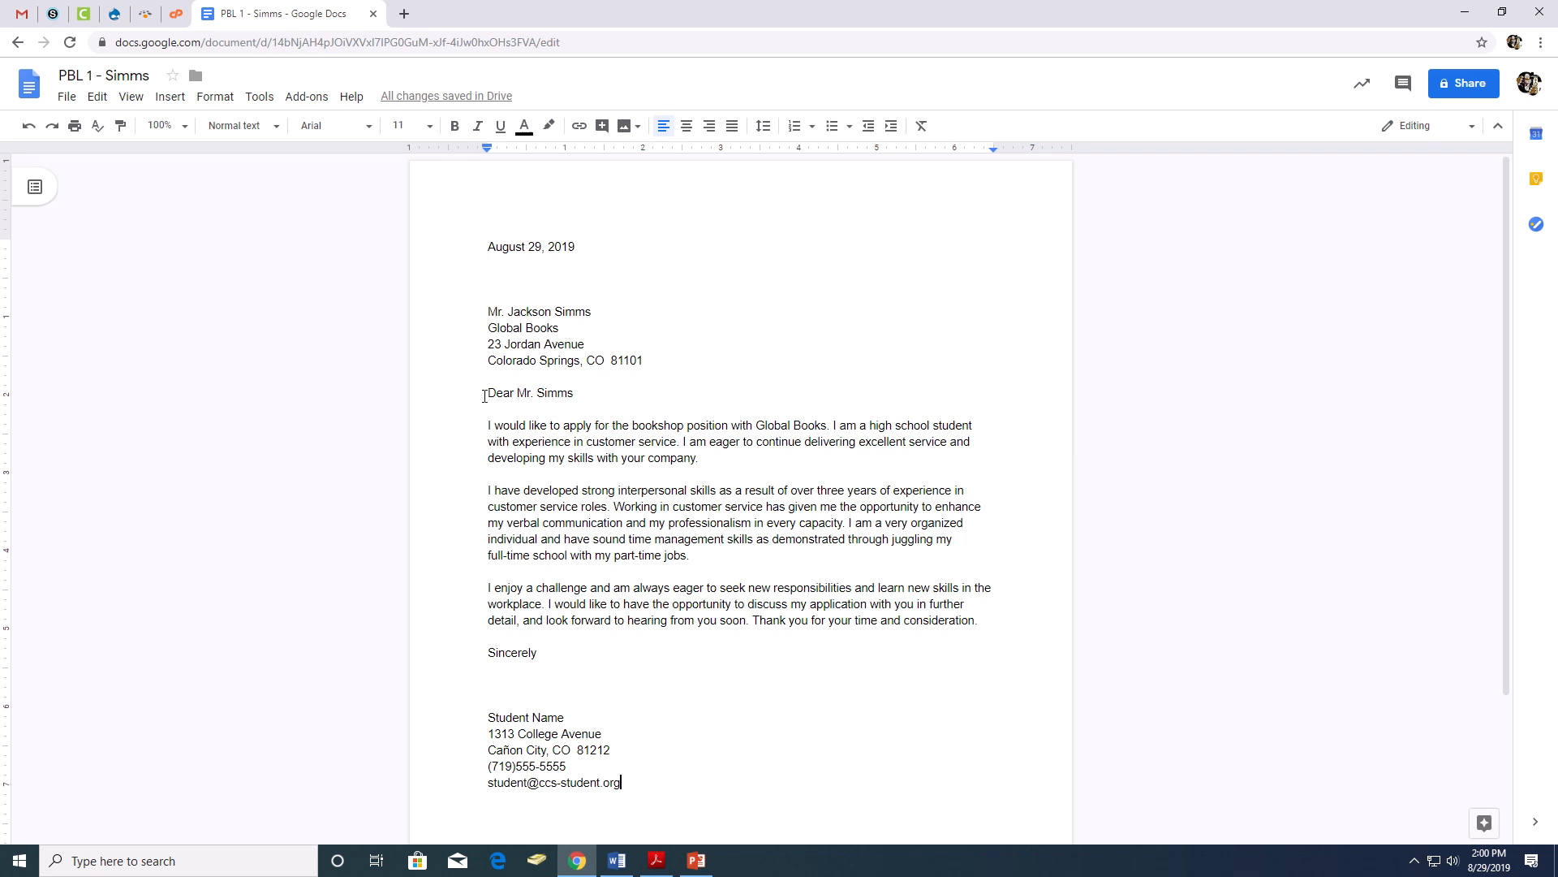
- Insert a page footer containing the teacher's title and surname, followed after a tab by "PBL 1 -" and the recipient's surname
drag(485, 396, 577, 388)
scroll(644, 658, down, 2)
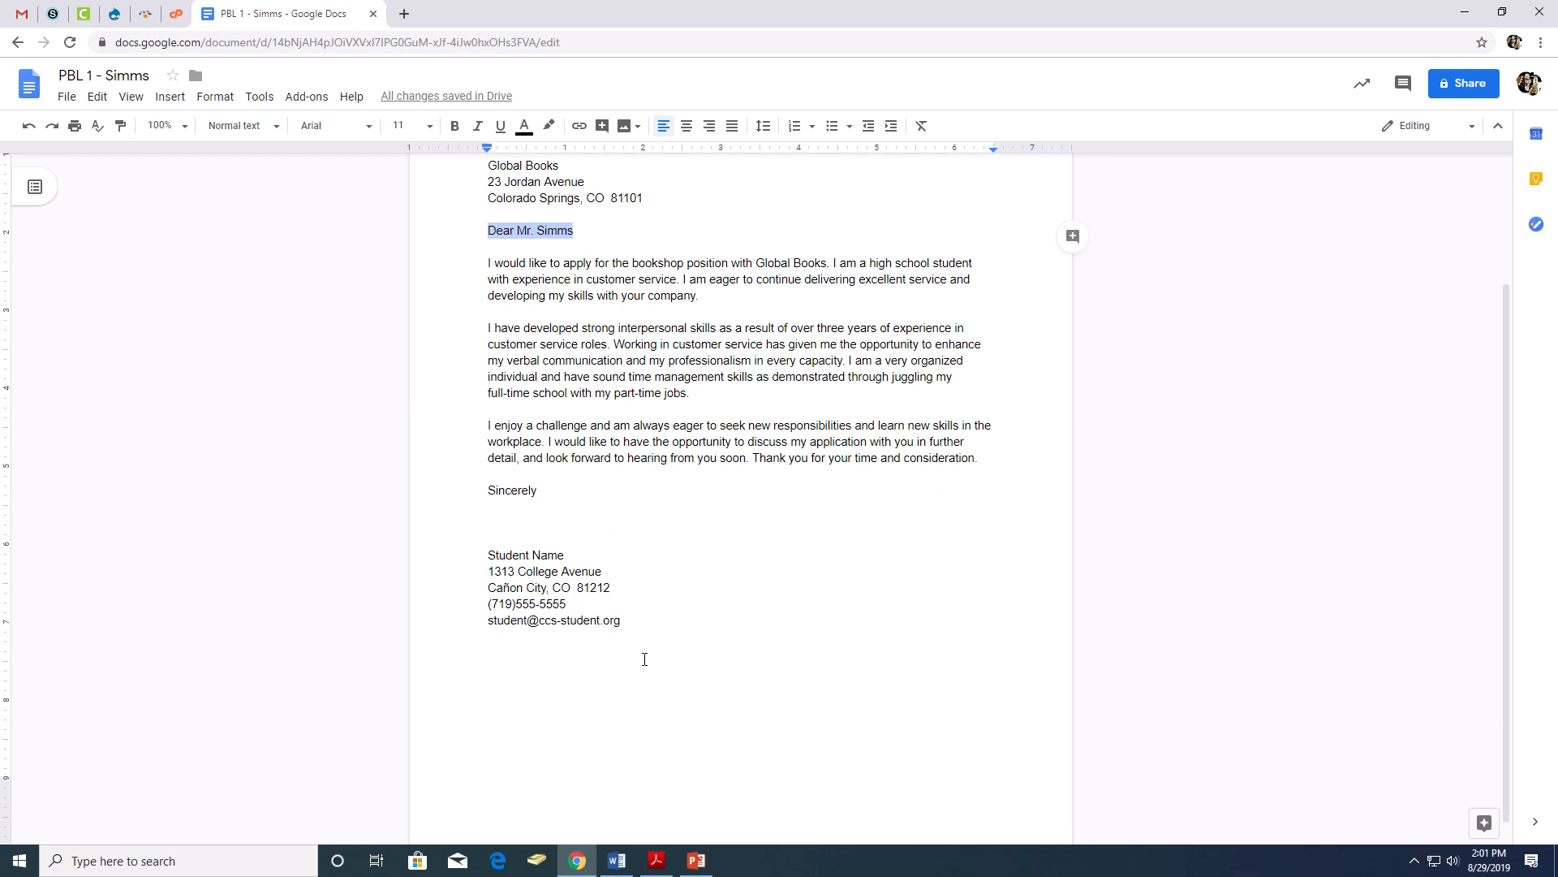
scroll(669, 599, down, 1)
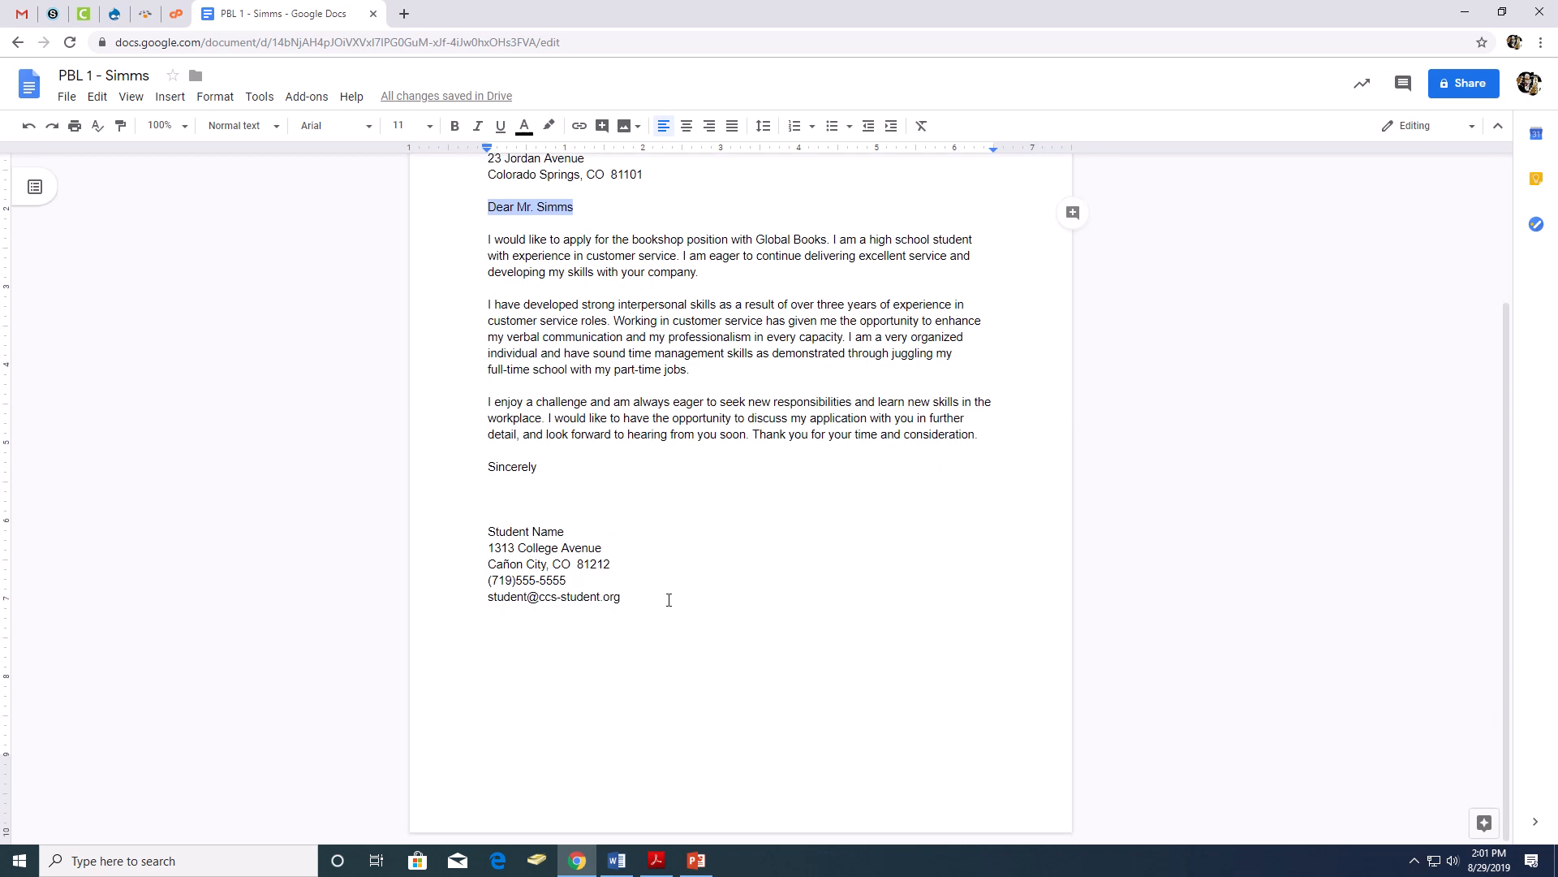
click(173, 97)
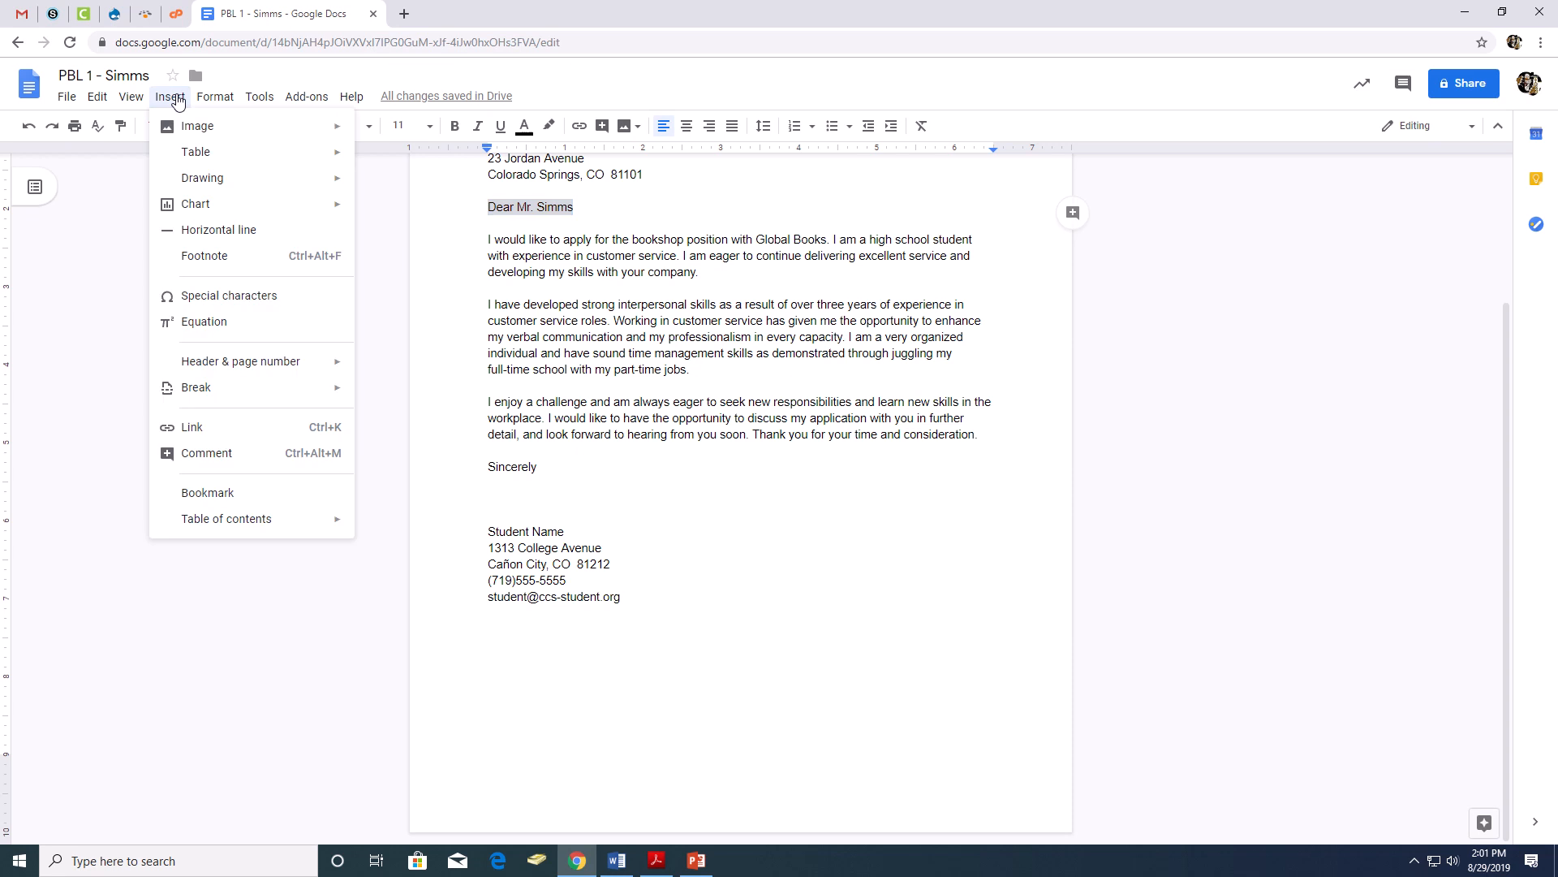
mouse_move(239, 367)
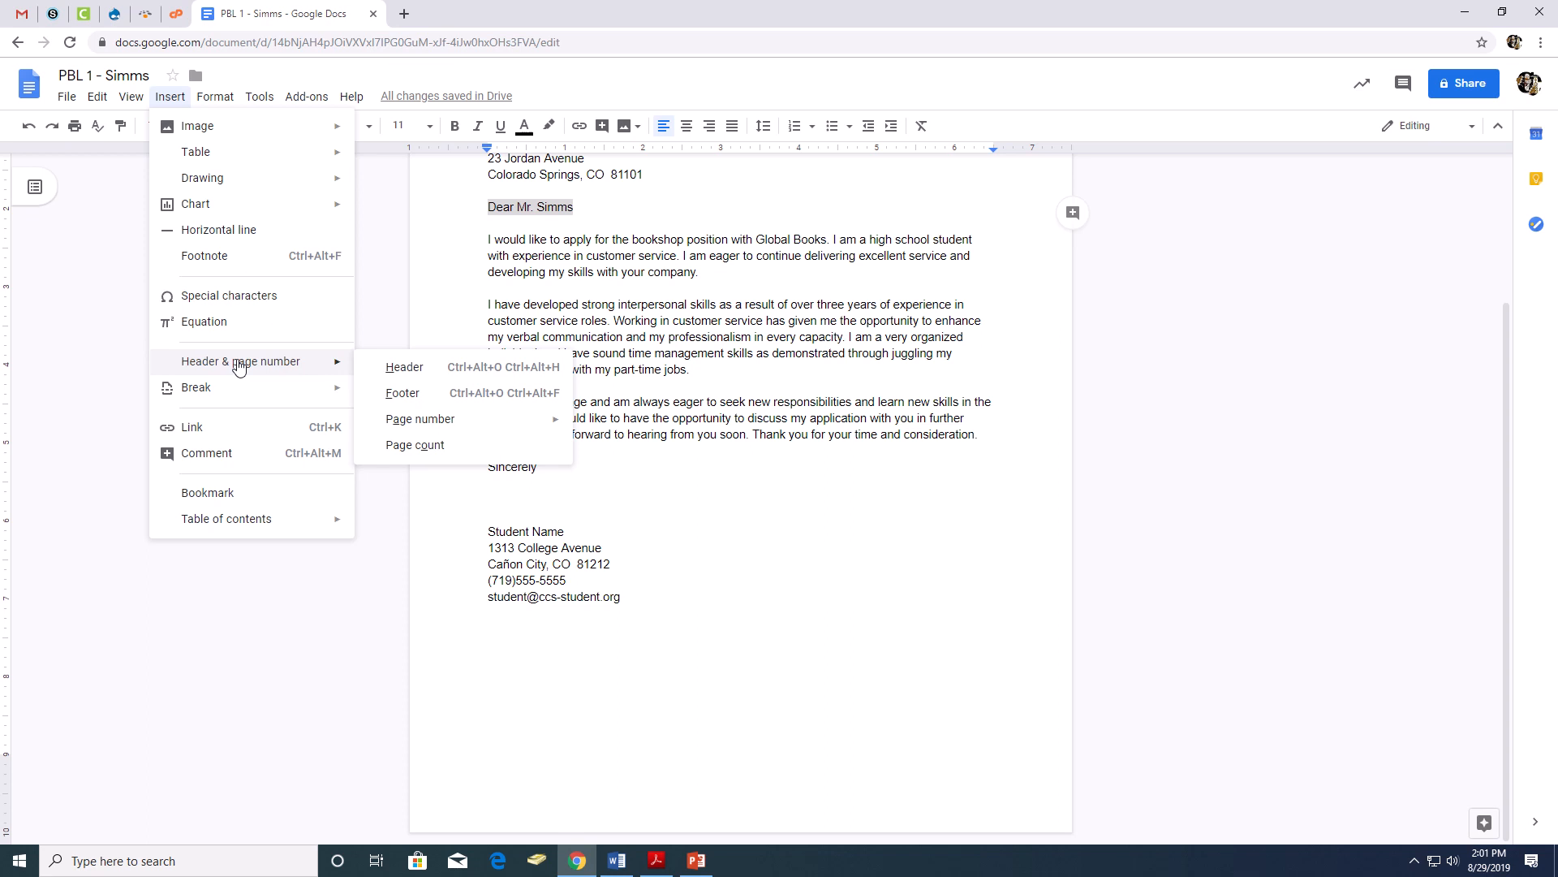
click(410, 395)
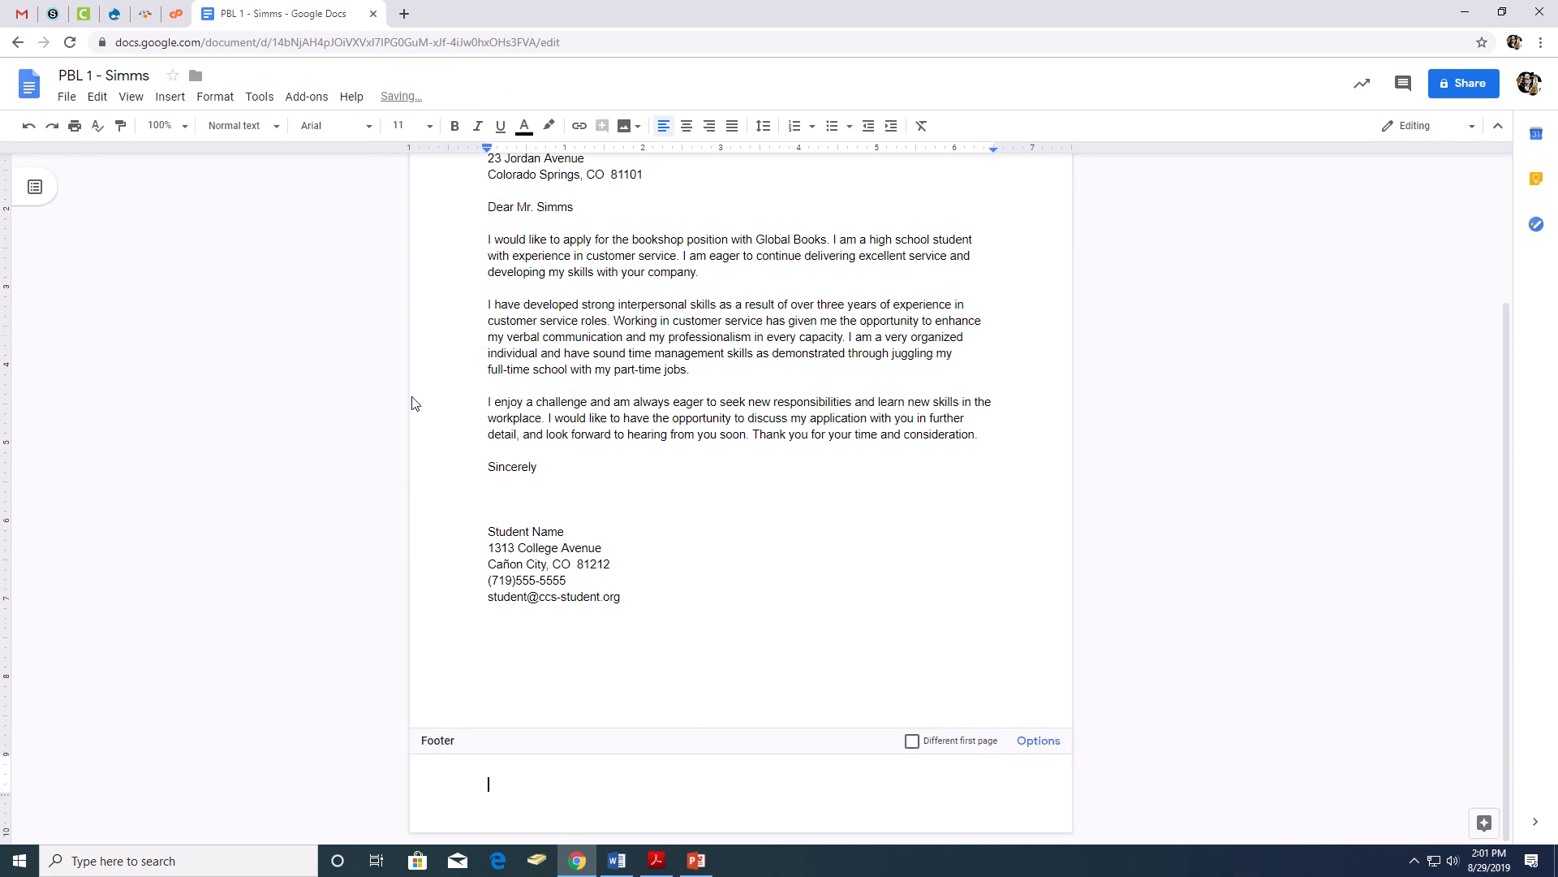
text(Mr. House)
key(Tab)
text(PBL 1 - Simms)
- Complete the footer with a tabbed "BA#" entry and the date 08/29/2019, and return to the letter body
key(Tab)
text(BA#  08)
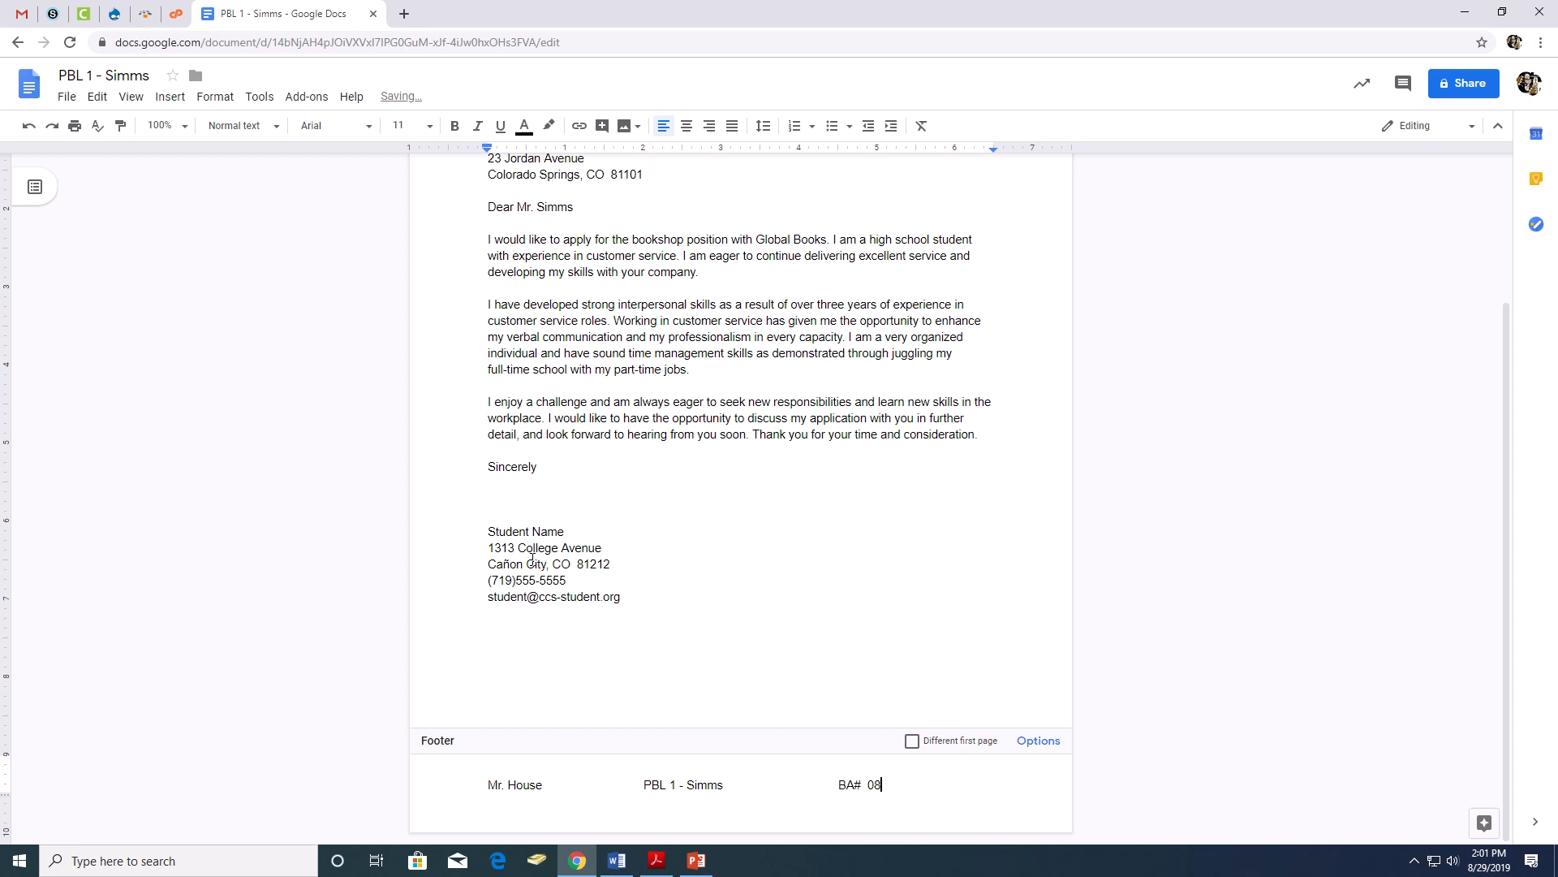
text(/29/109)
key(BackSpace)
key(BackSpace)
key(BackSpace)
text(2019)
click(867, 559)
- Review the whole letter from the date line to the footer, checking its block layout and line spacing
scroll(869, 456, up, 3)
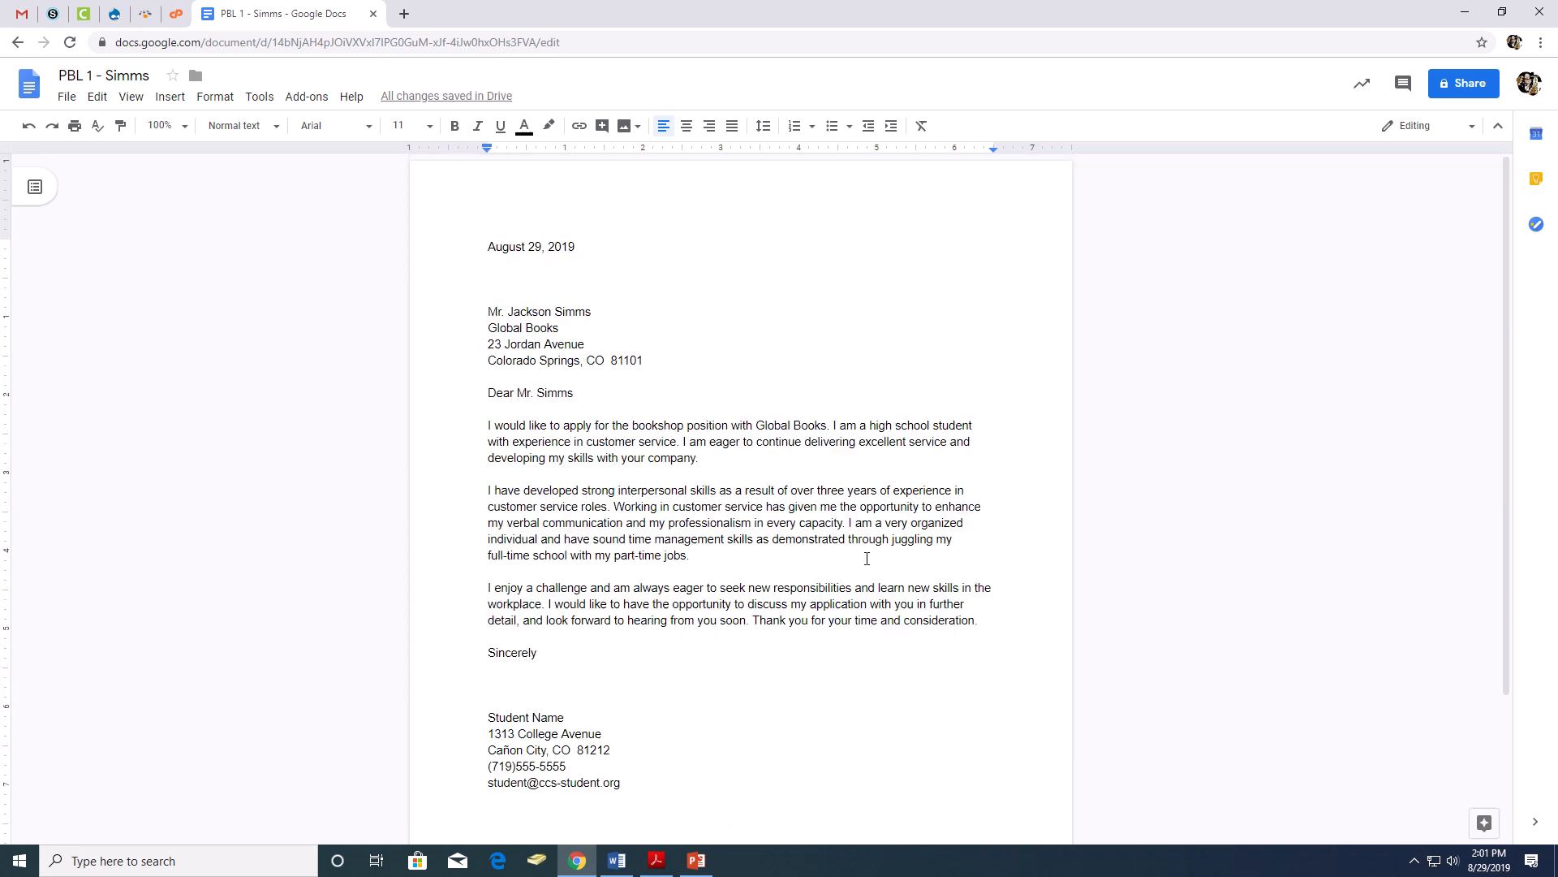
scroll(868, 456, down, 3)
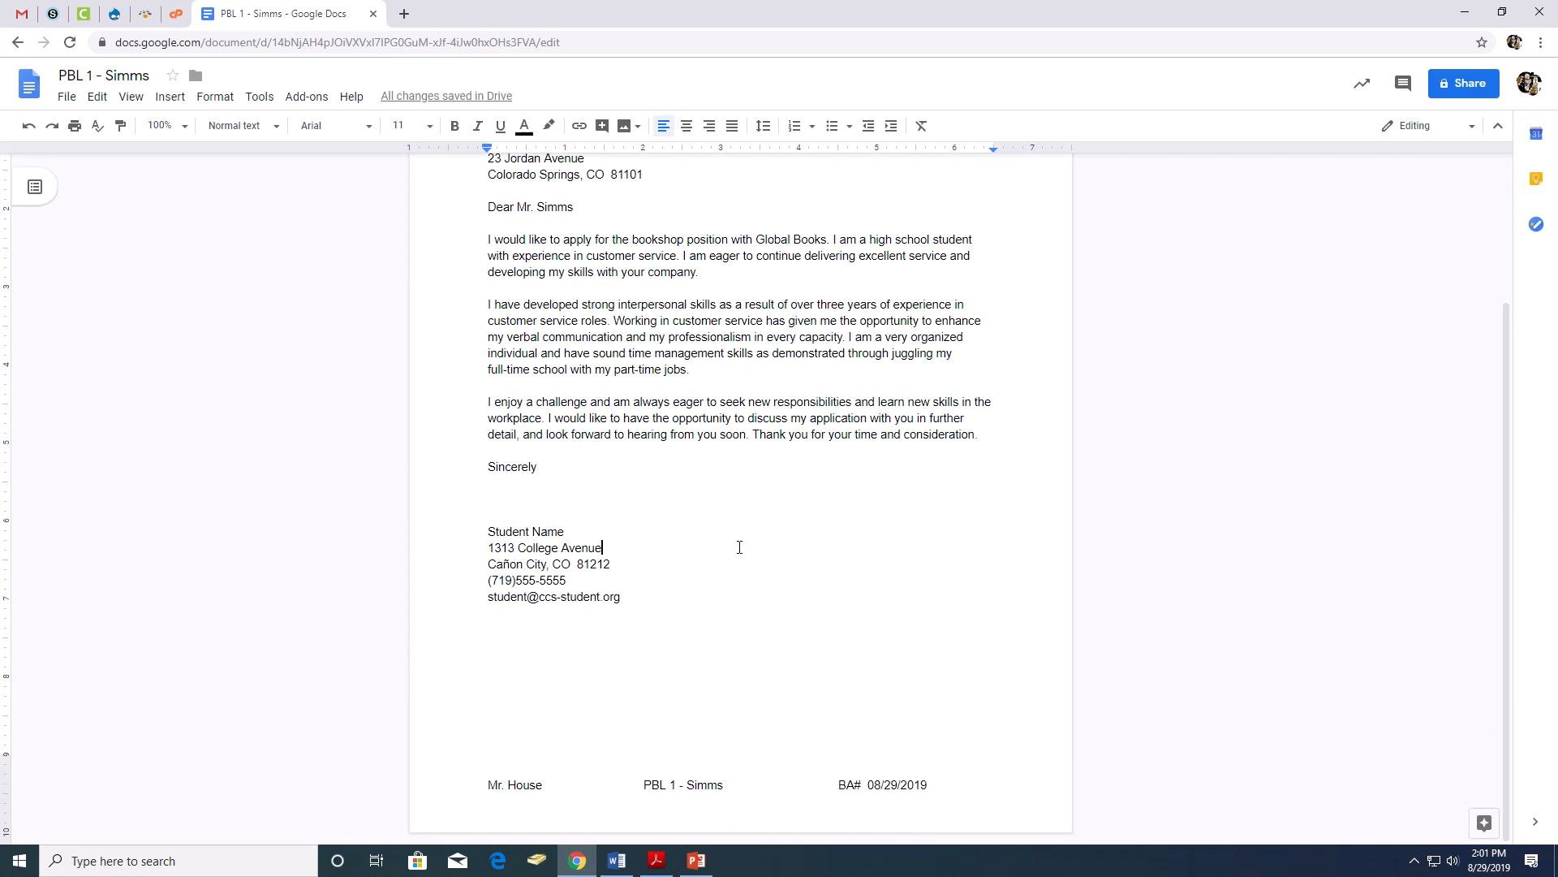
scroll(740, 547, up, 3)
scroll(734, 540, down, 1)
scroll(735, 540, up, 1)
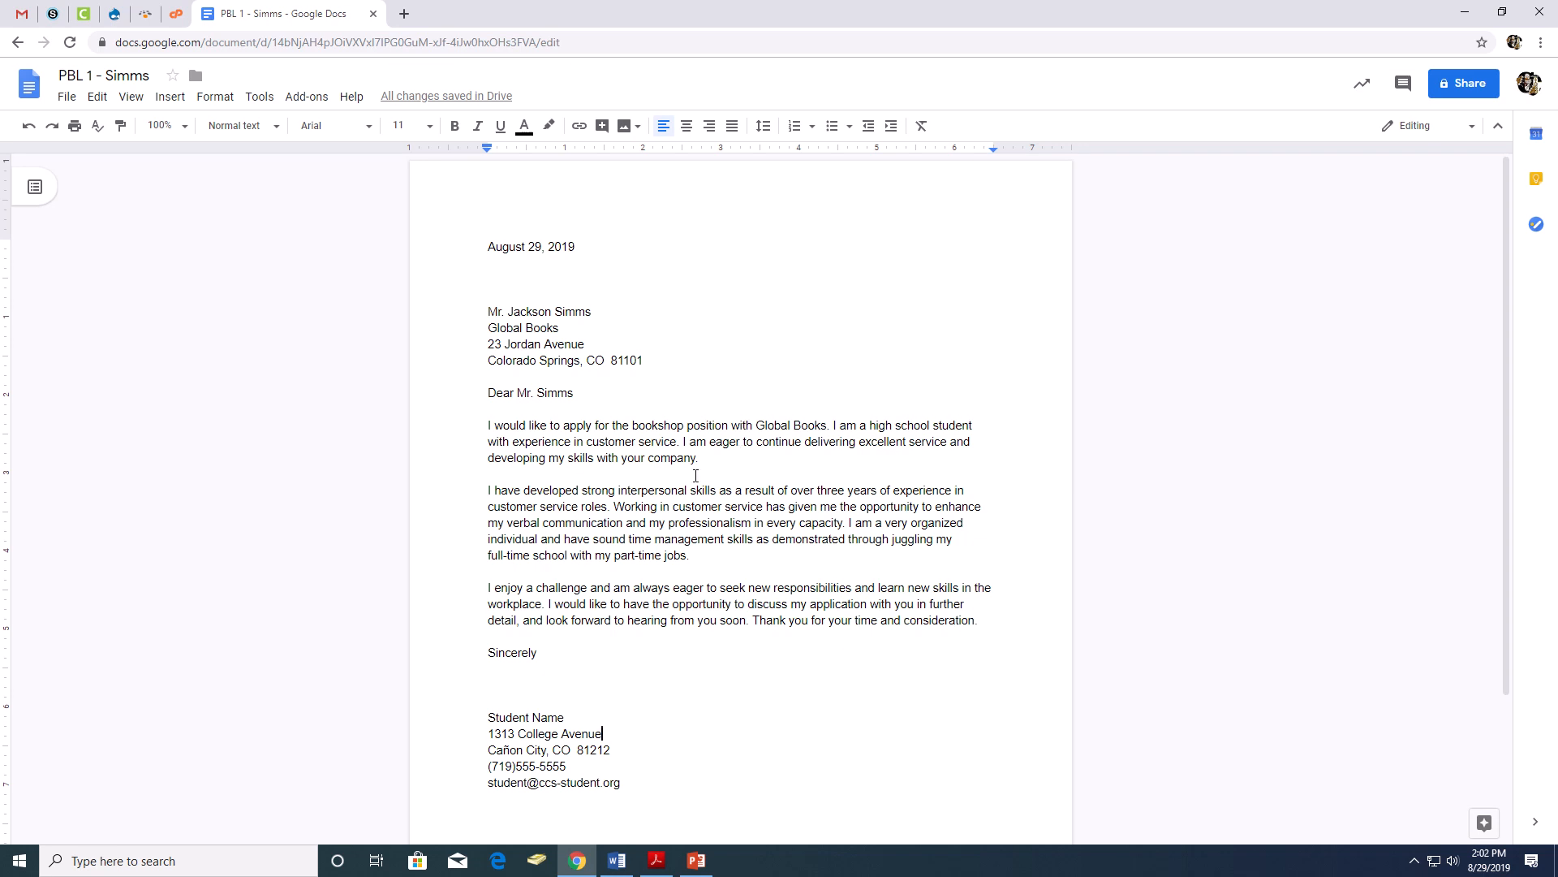
scroll(725, 487, down, 3)
scroll(726, 551, up, 2)
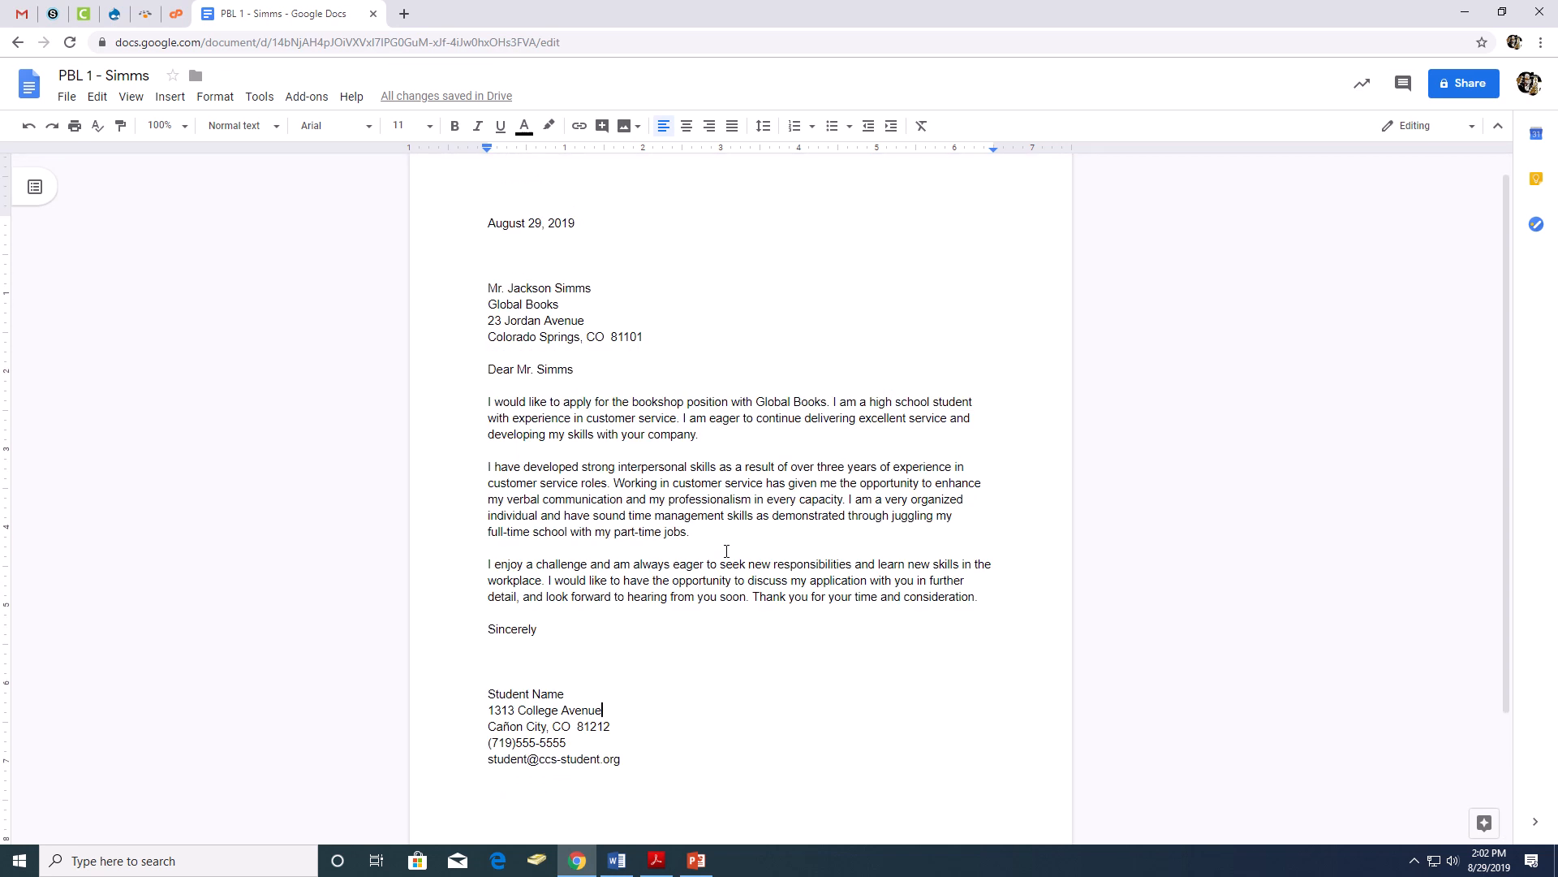
scroll(726, 551, down, 2)
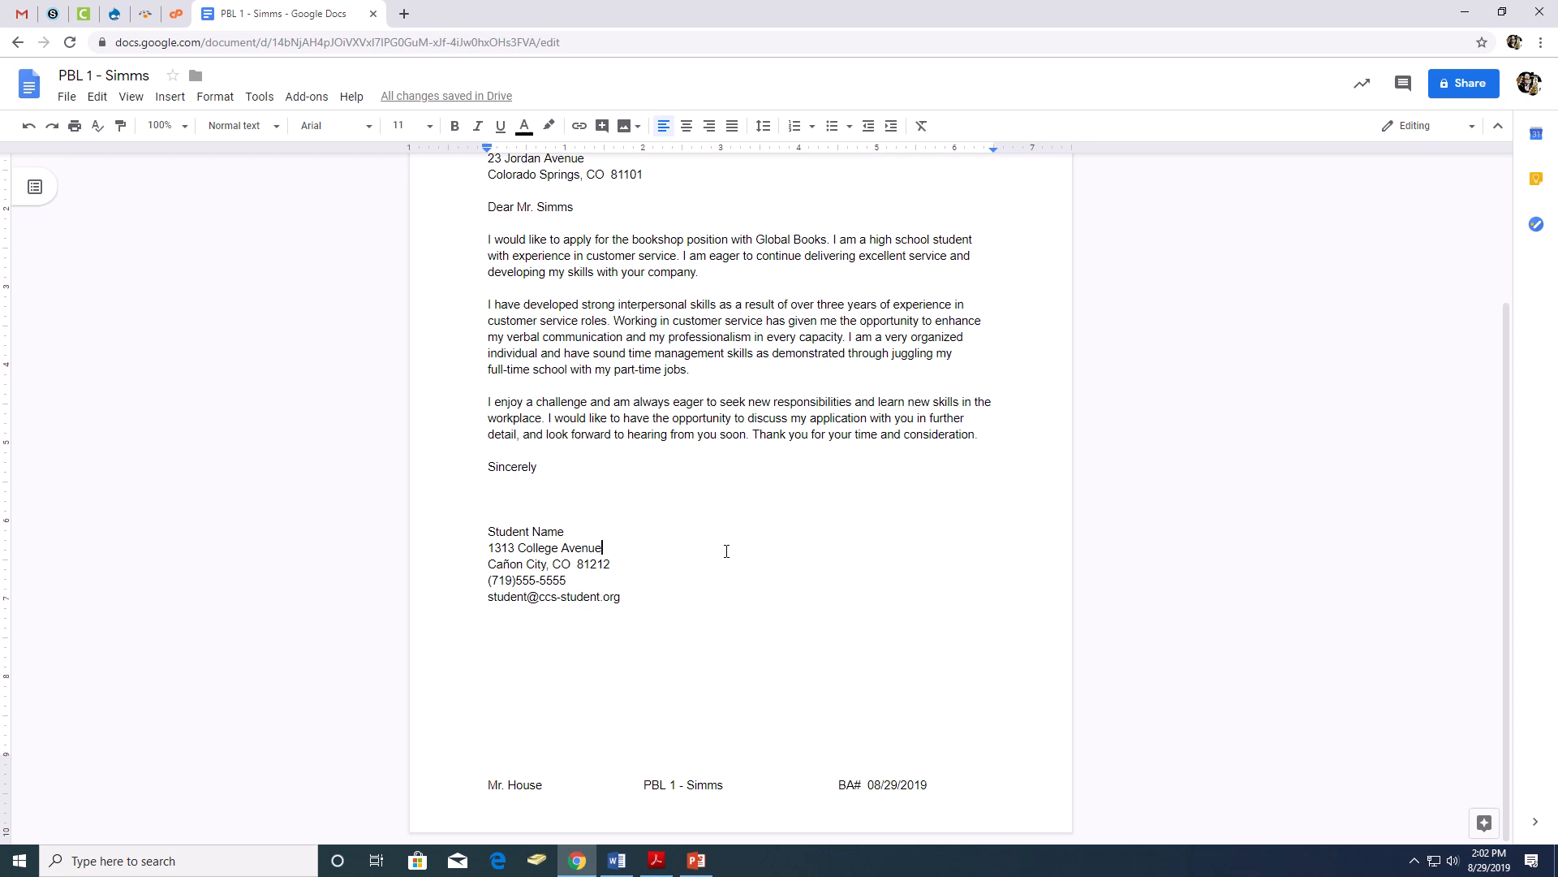
scroll(727, 551, up, 2)
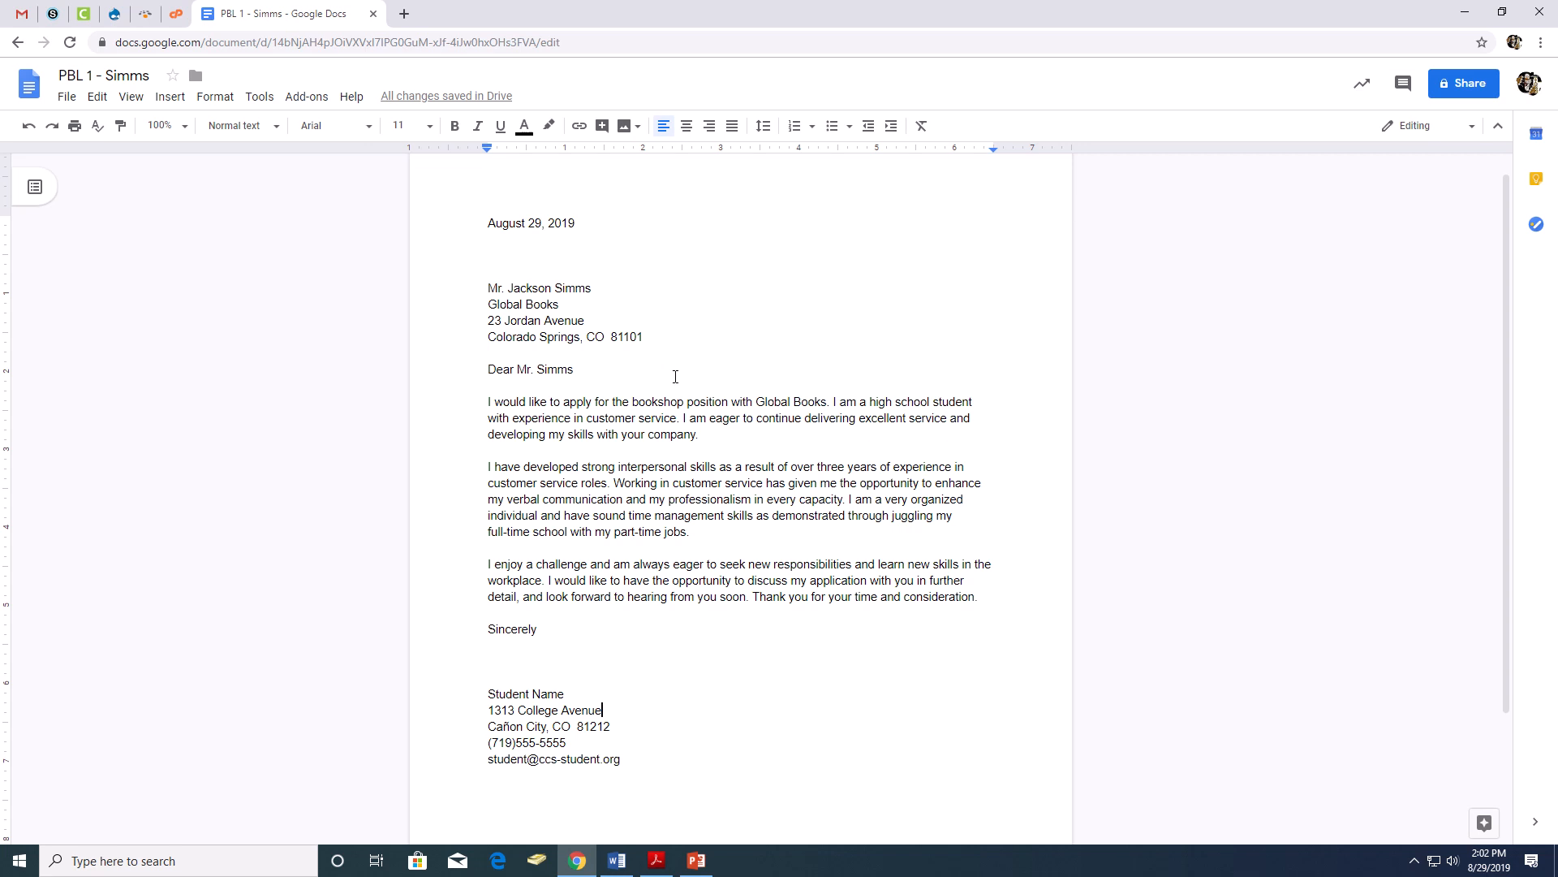
scroll(708, 370, down, 2)
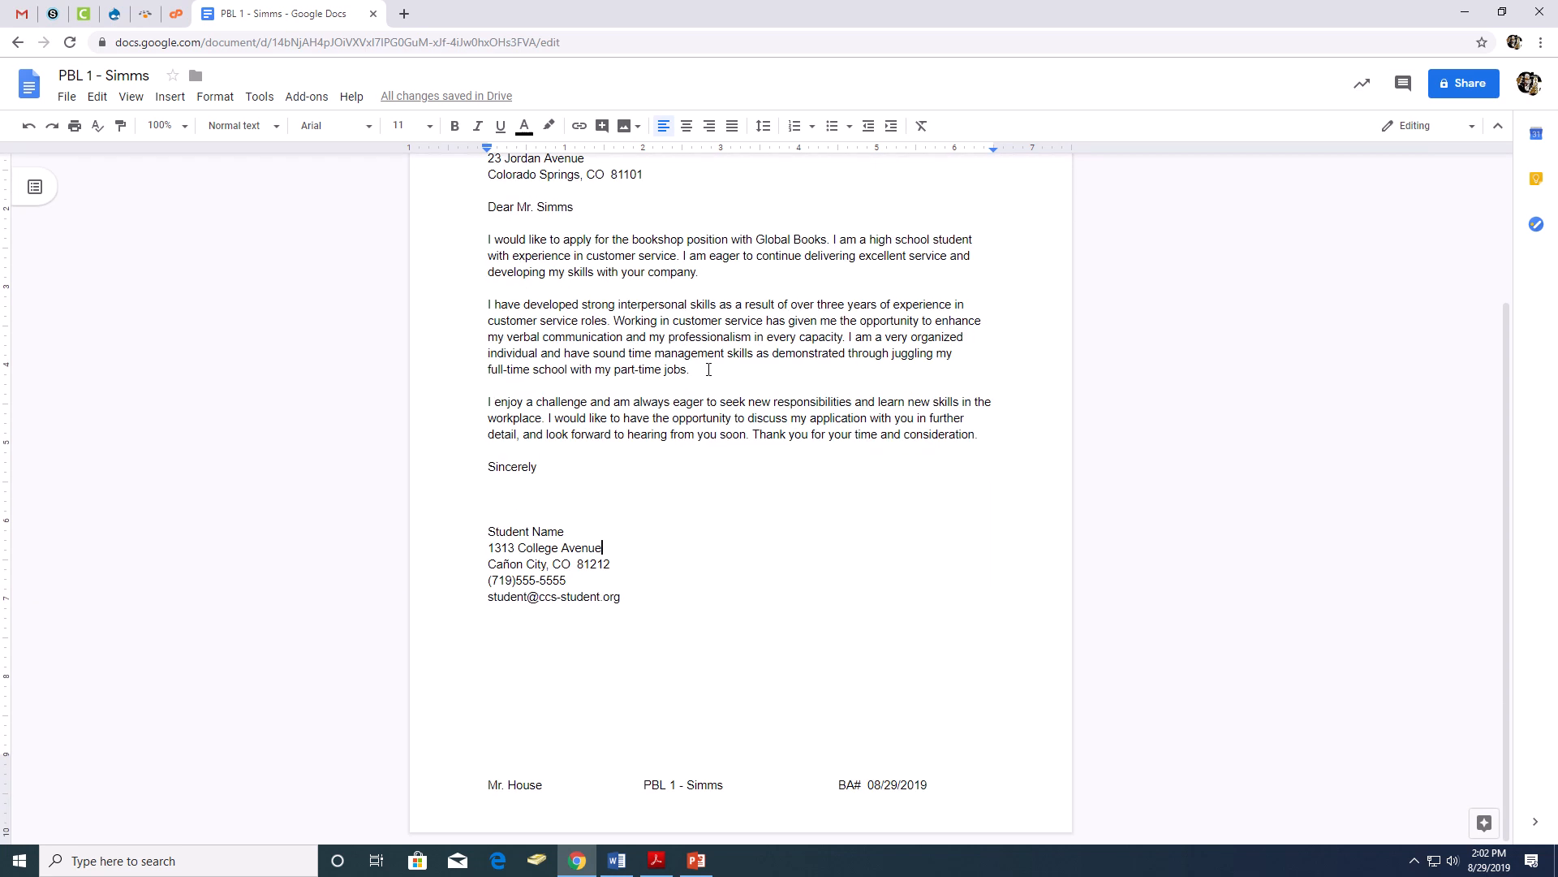
scroll(708, 369, up, 1)
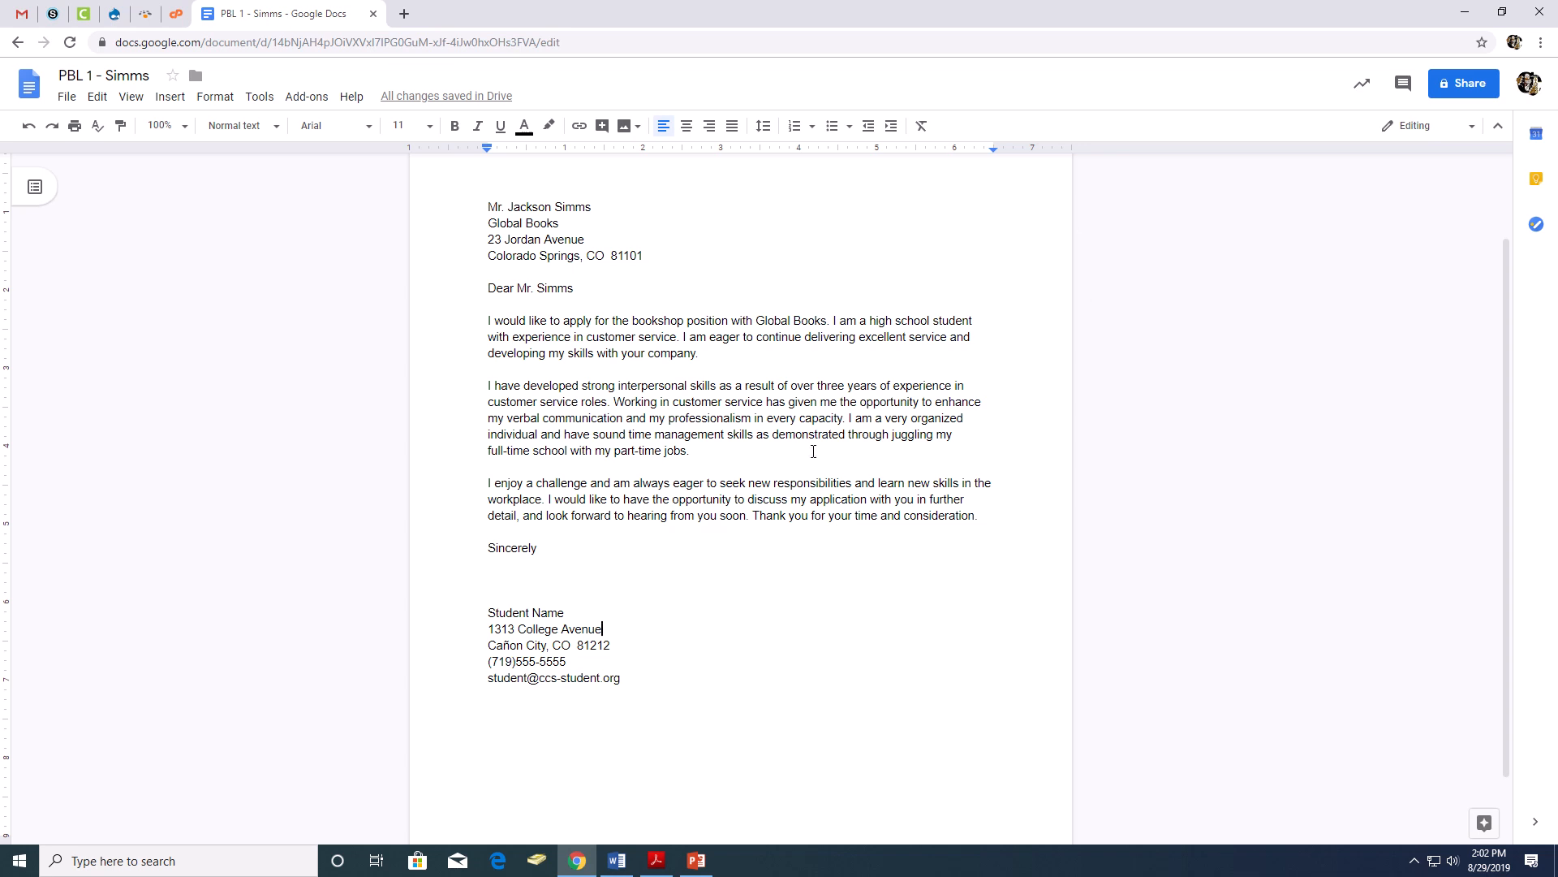
scroll(813, 452, up, 3)
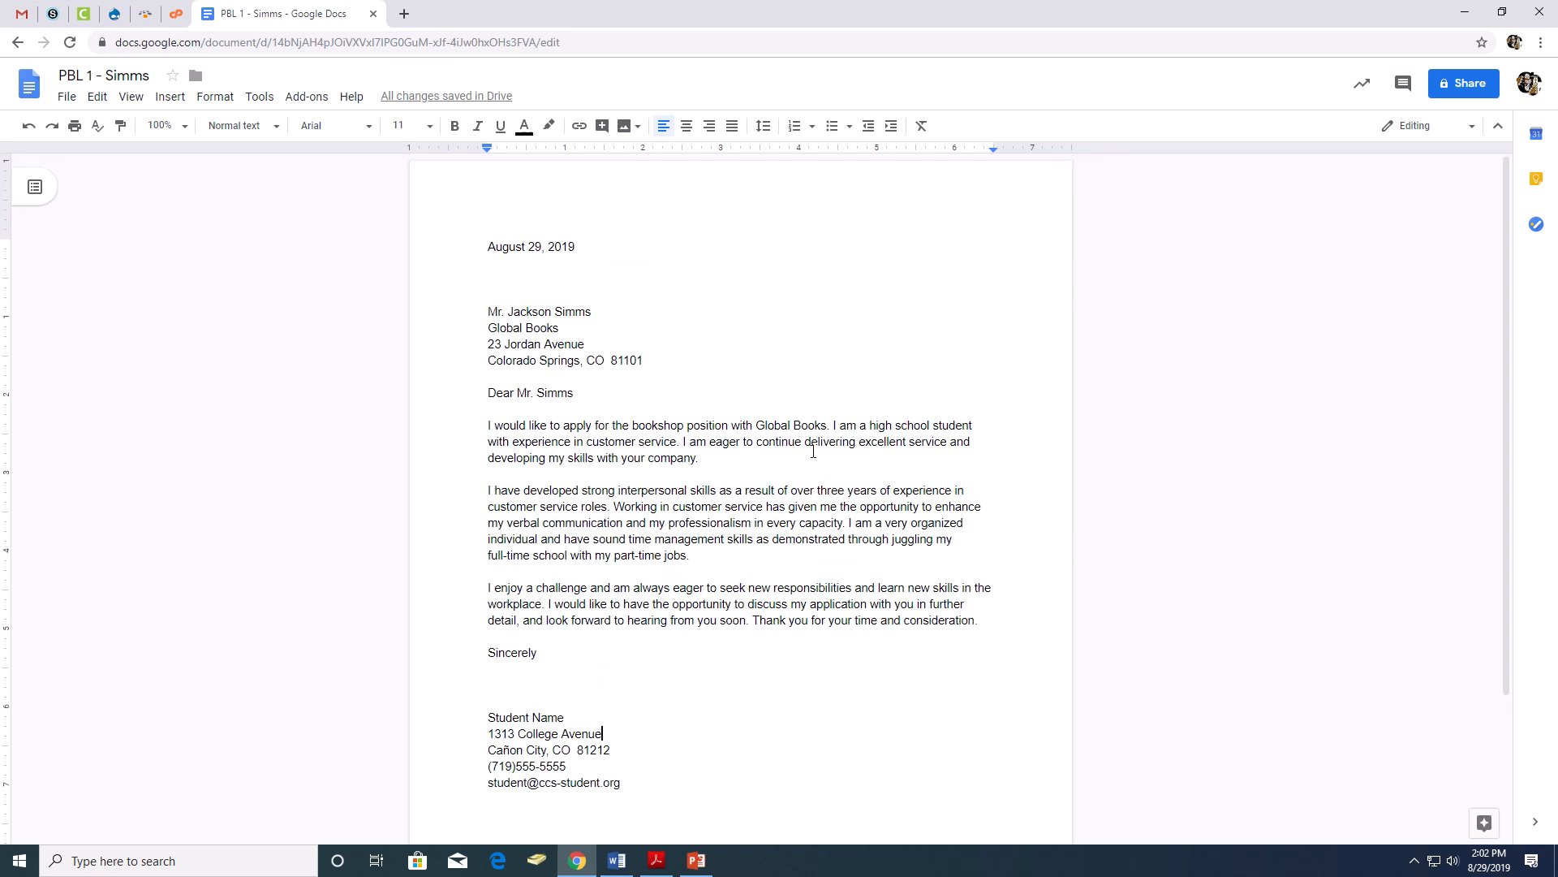